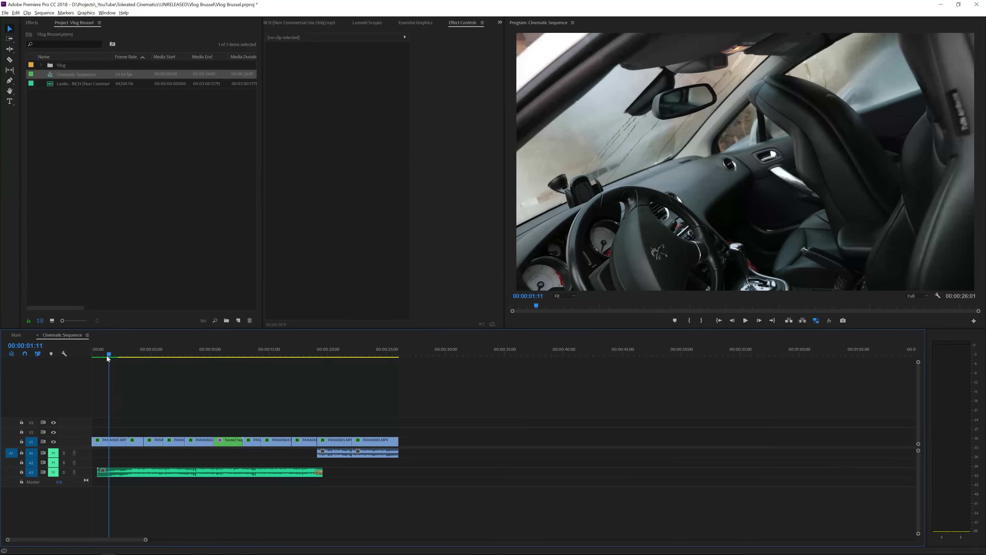
- Play back and scrub the sequence to the church shot at 00:00:17:15
left_click(99, 355)
key("space")
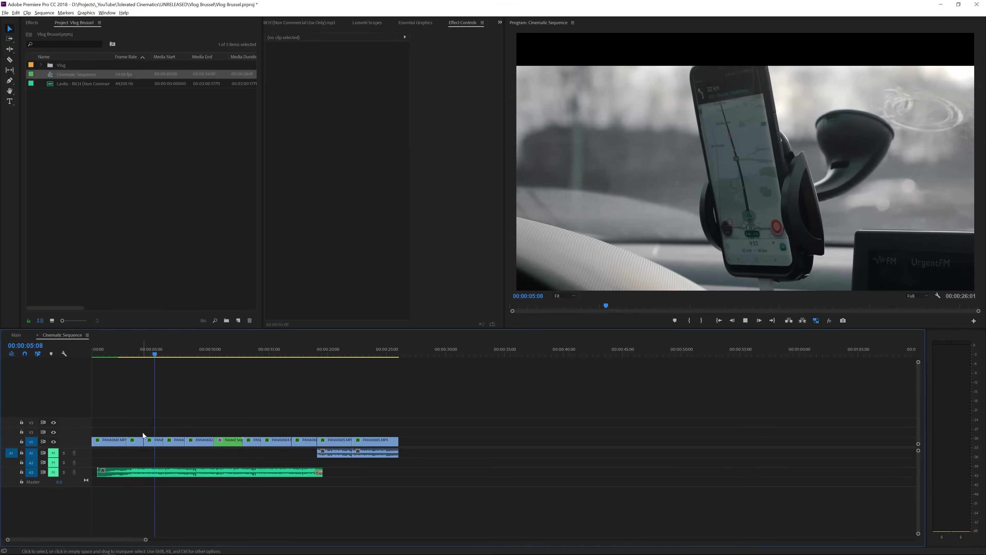
key("space")
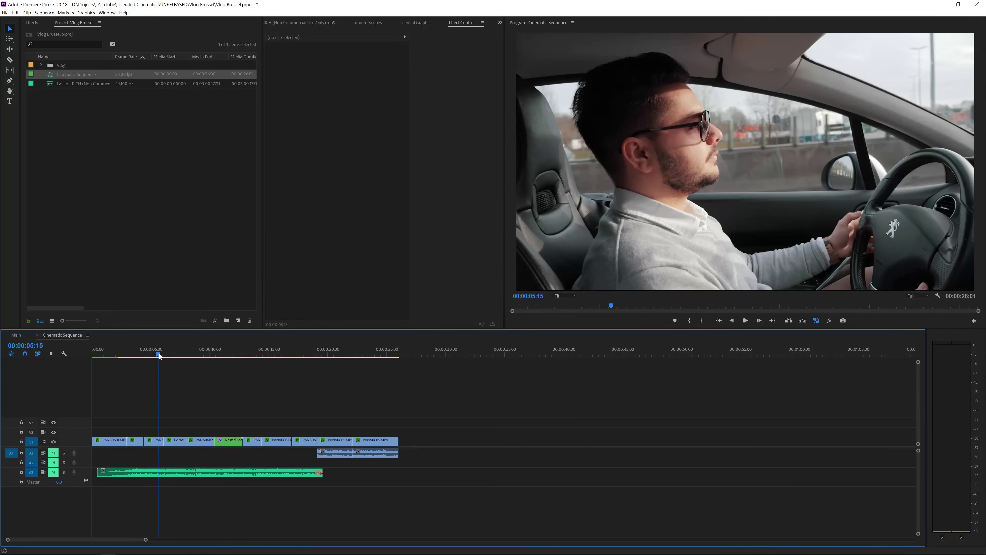
left_click(153, 442)
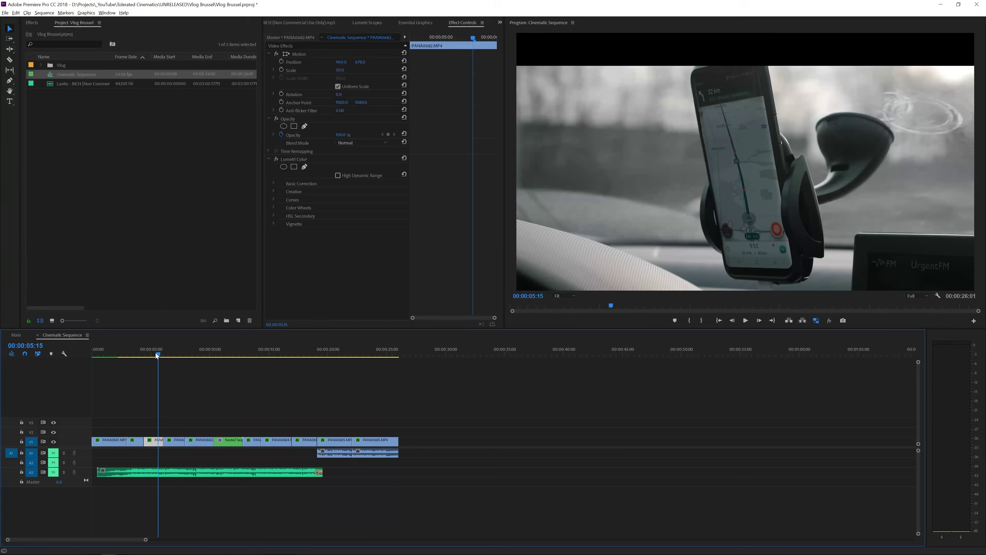
left_click_drag(158, 355, 369, 380)
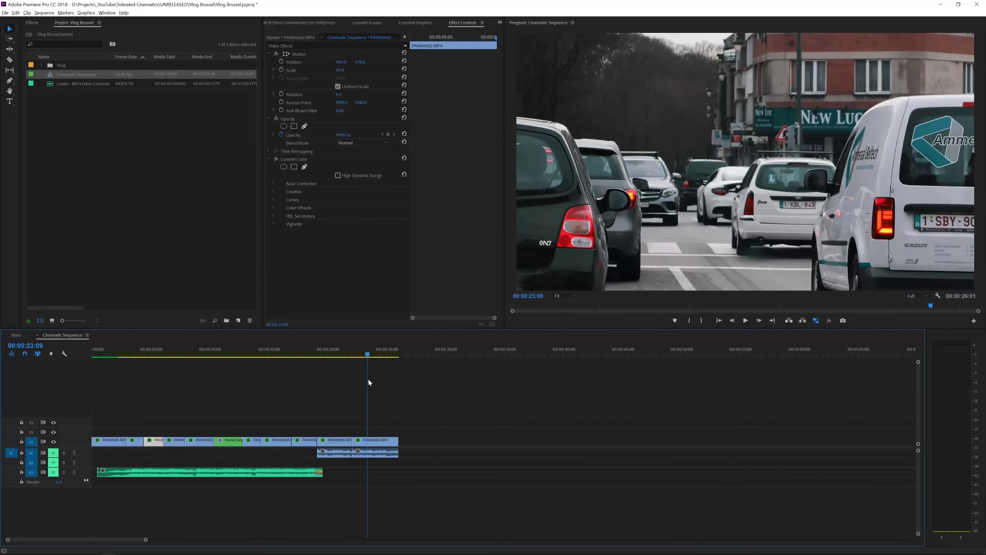
left_click(301, 356)
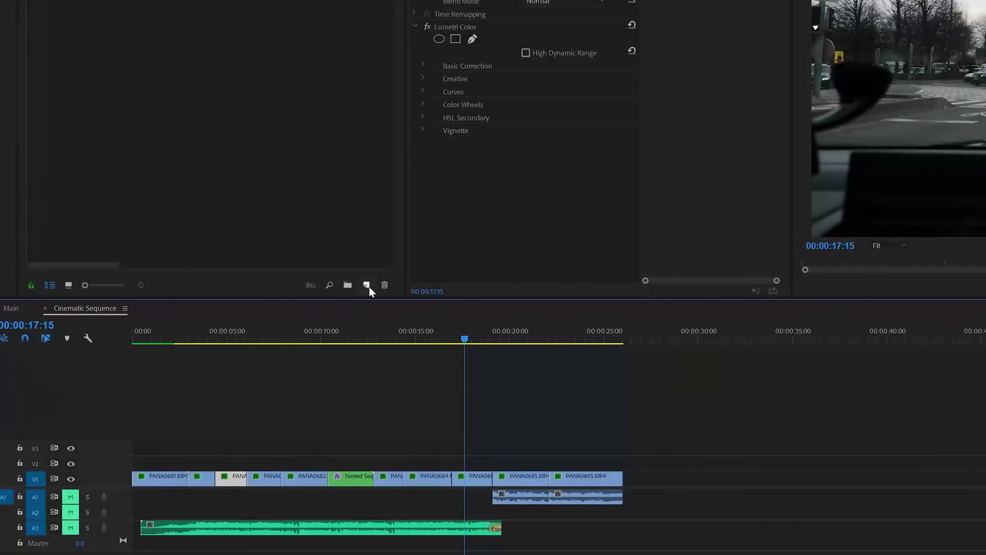
- Create a black 1920x1080 Letterbox colour matte on V2, stretched to the sequence end
left_click(369, 288)
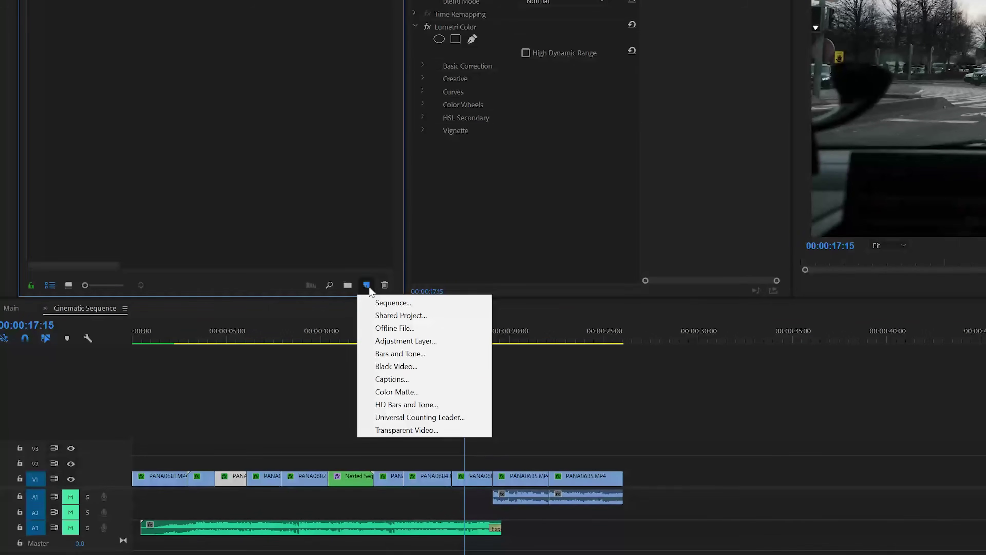
left_click(398, 392)
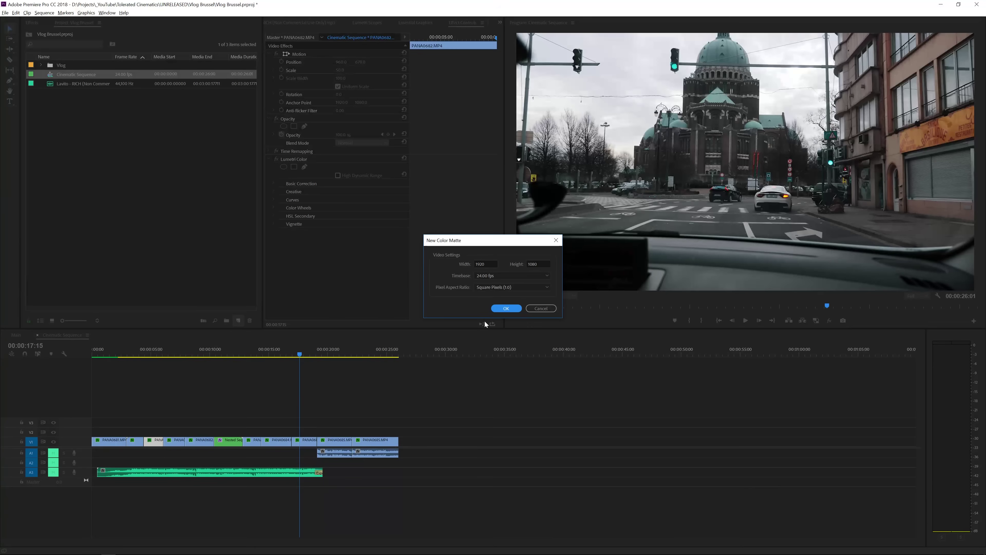
left_click(500, 310)
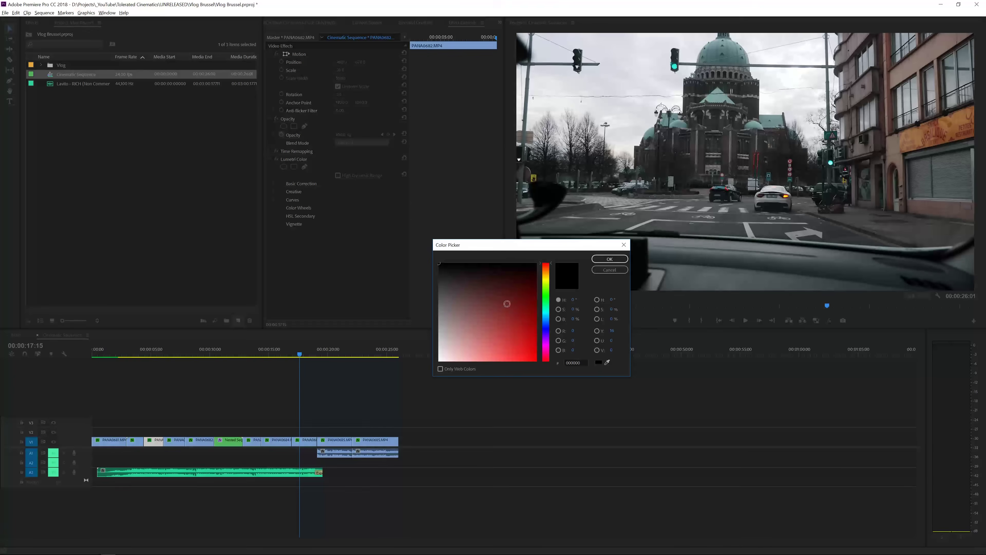
left_click(609, 260)
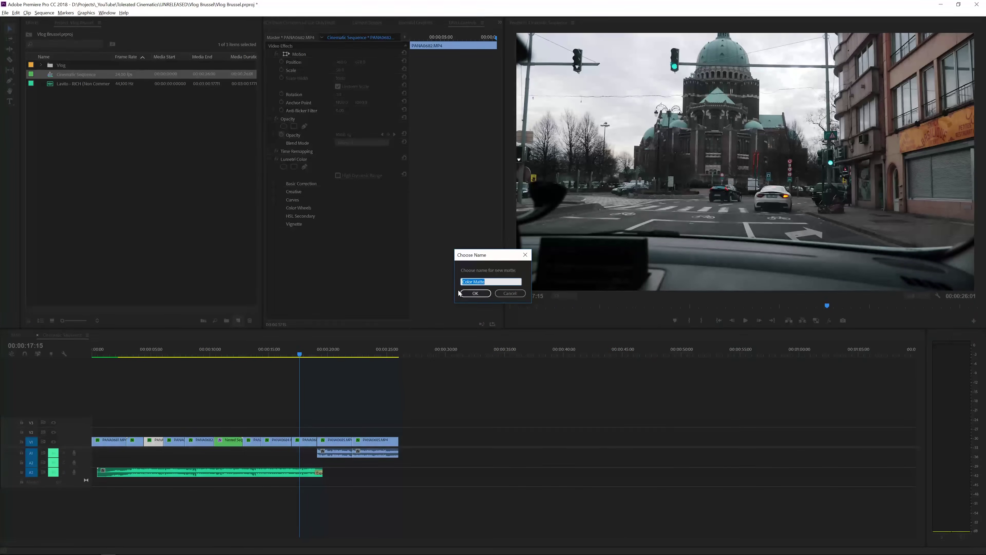
type("Le")
type("tterbo")
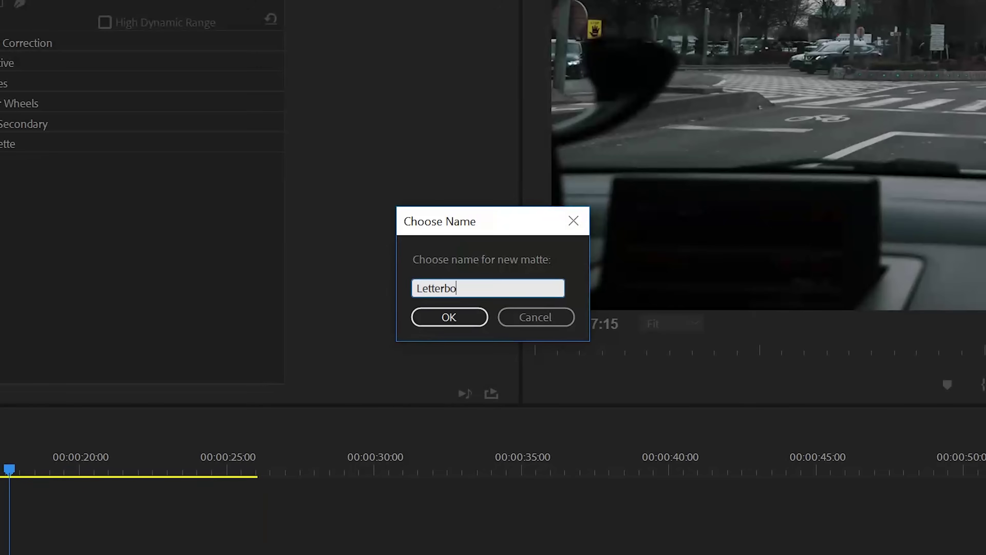
type("x")
key("Return")
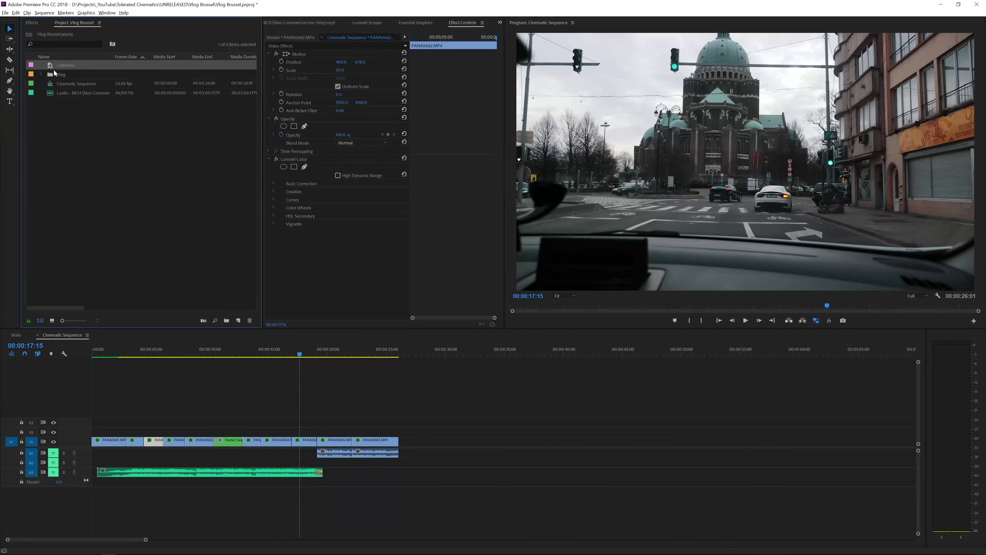
left_click_drag(103, 185, 96, 433)
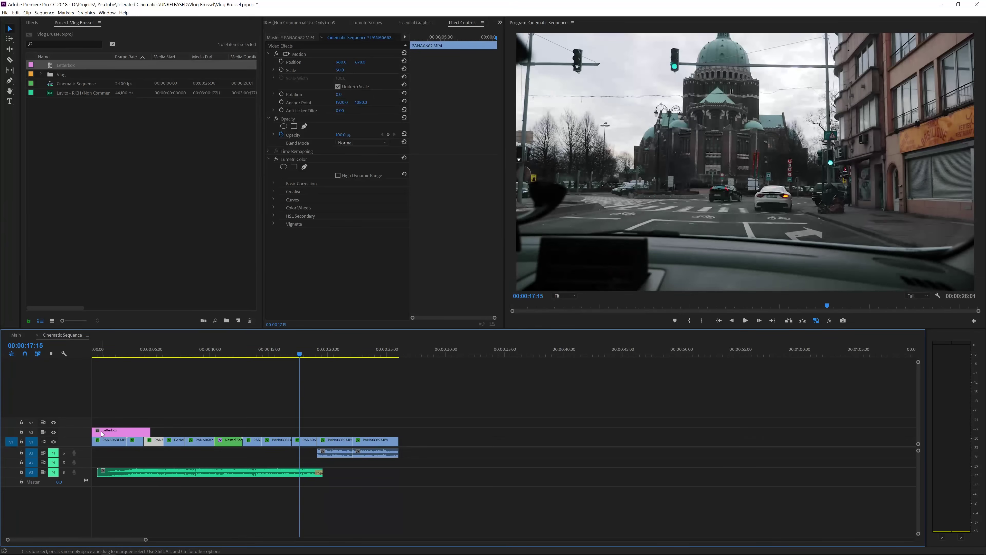
left_click_drag(233, 428, 394, 433)
- Add a rectangular opacity mask to the Letterbox clip, widened past both frame edges
left_click(364, 428)
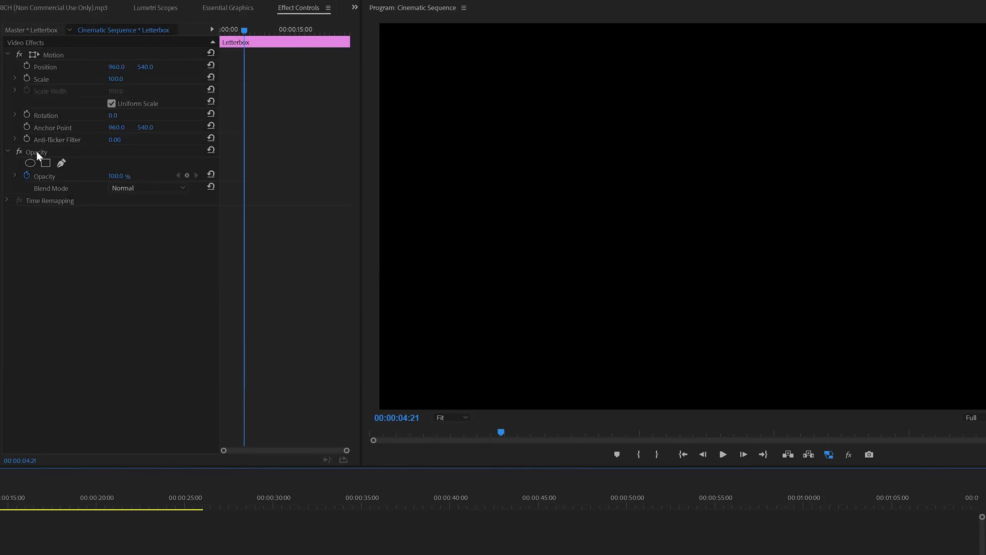
left_click(288, 118)
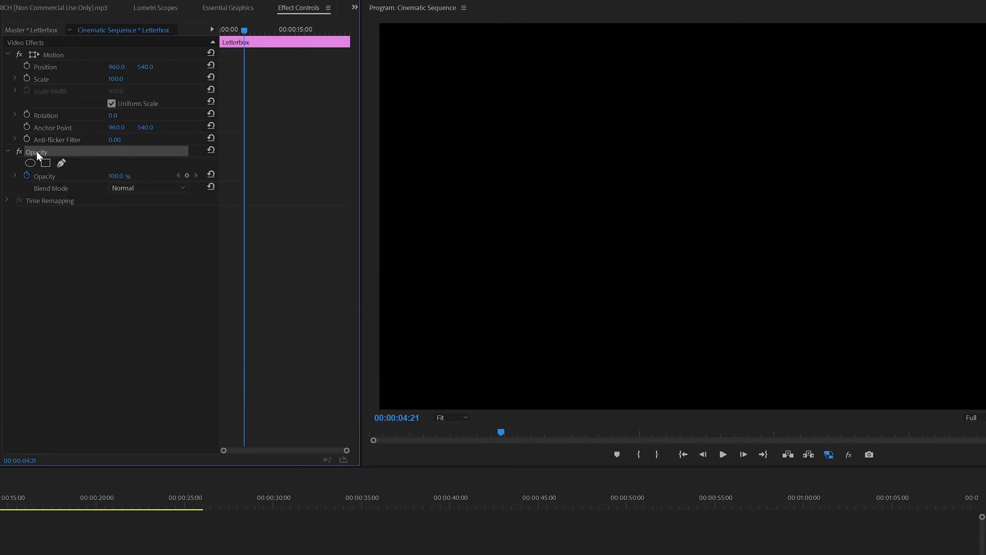
left_click(46, 164)
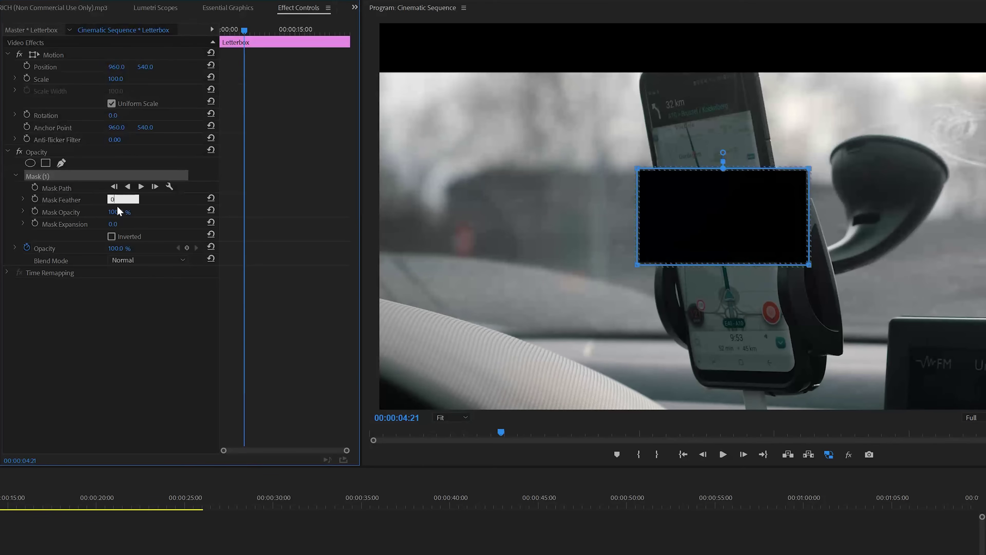
left_click(599, 157)
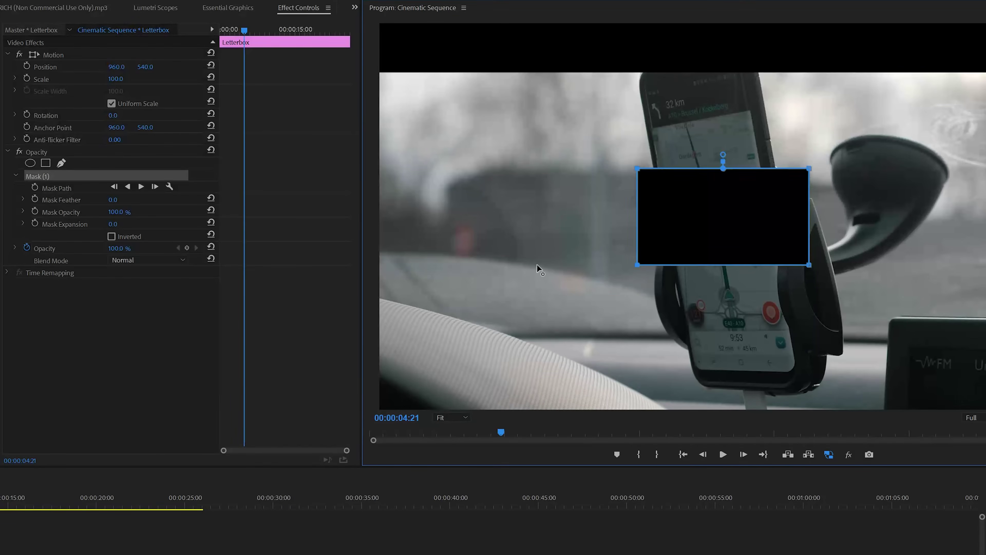
left_click_drag(540, 270, 372, 265)
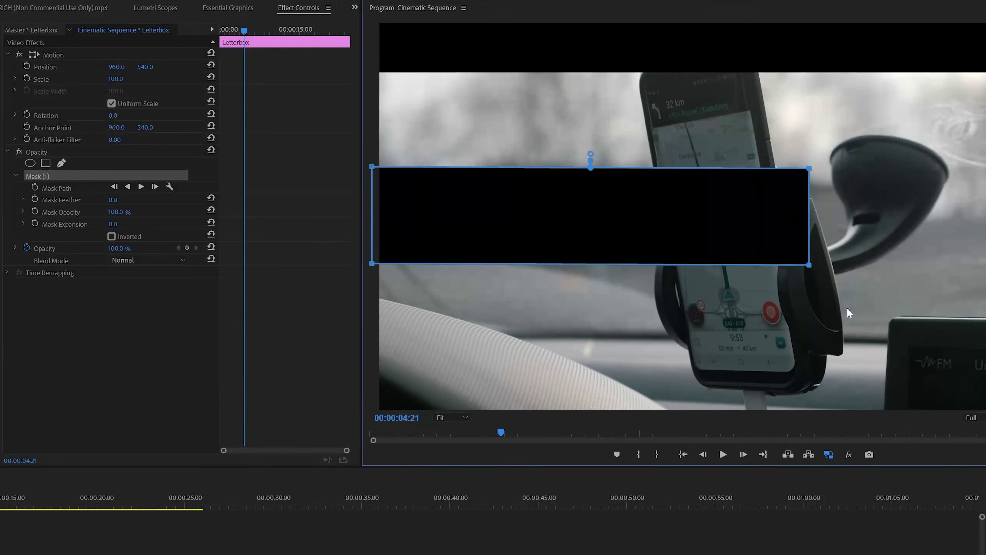
left_click_drag(809, 266, 985, 265)
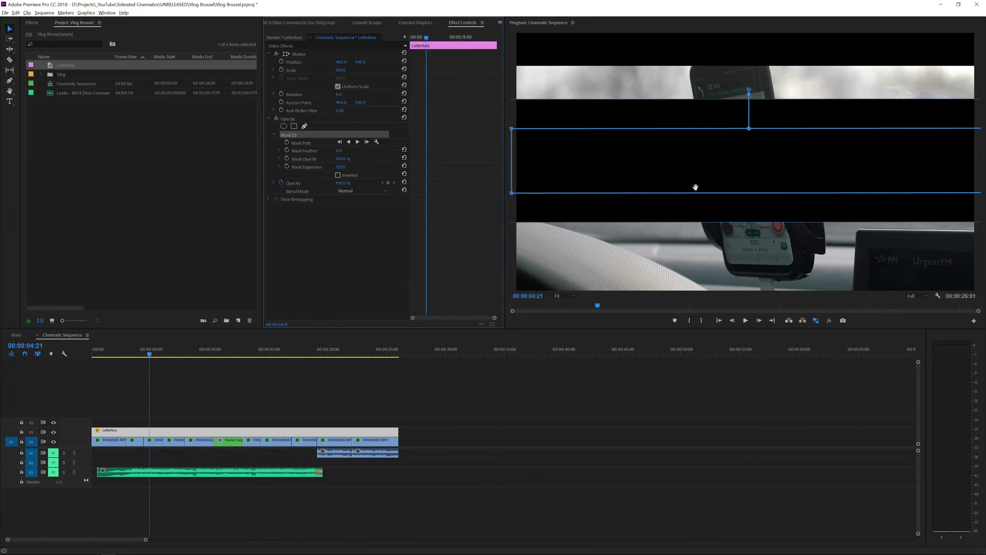
- Invert the Letterbox mask so black bars cover the top and bottom
left_click(338, 175)
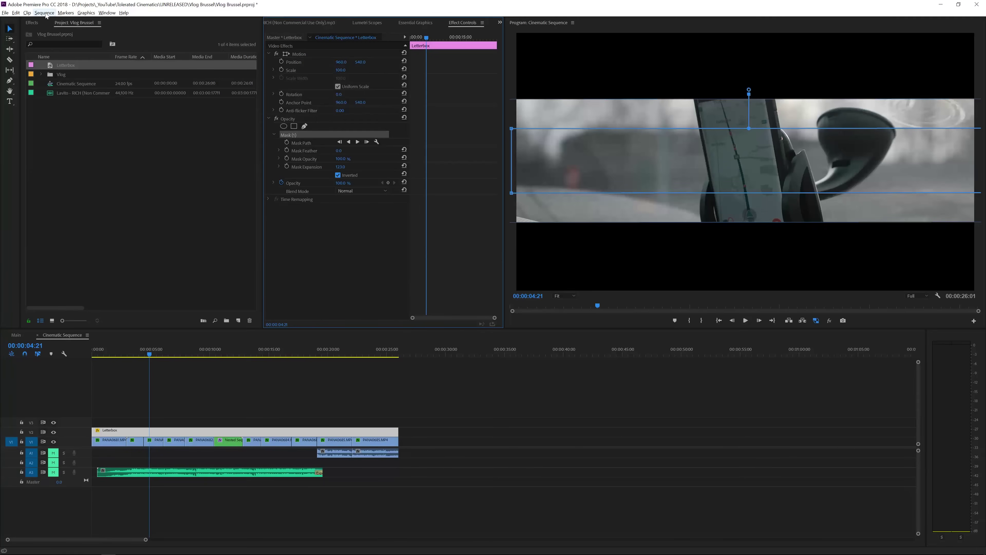
- Change the Cinematic Sequence frame size to 1920x800, accepting deletion of previews
left_click(44, 13)
left_click(47, 21)
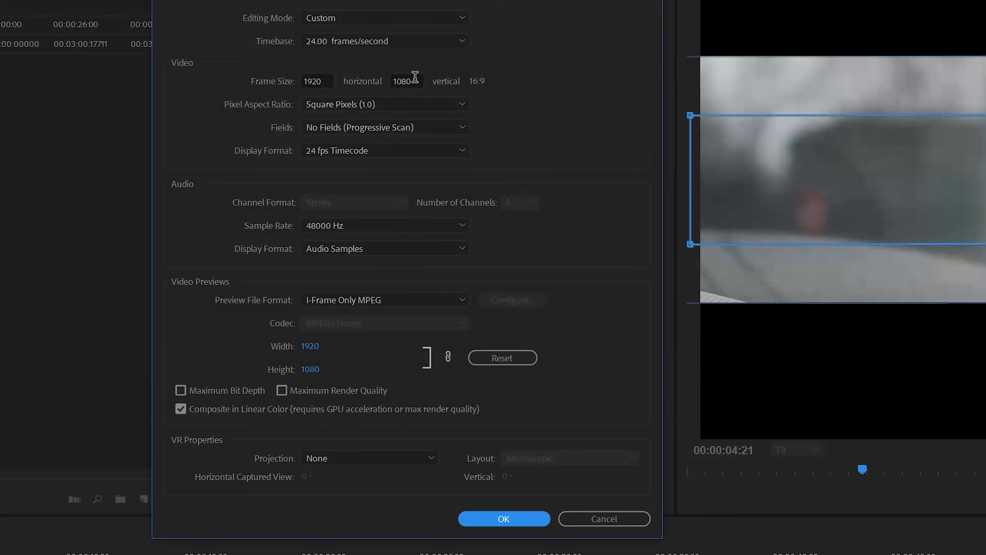
left_click(371, 111)
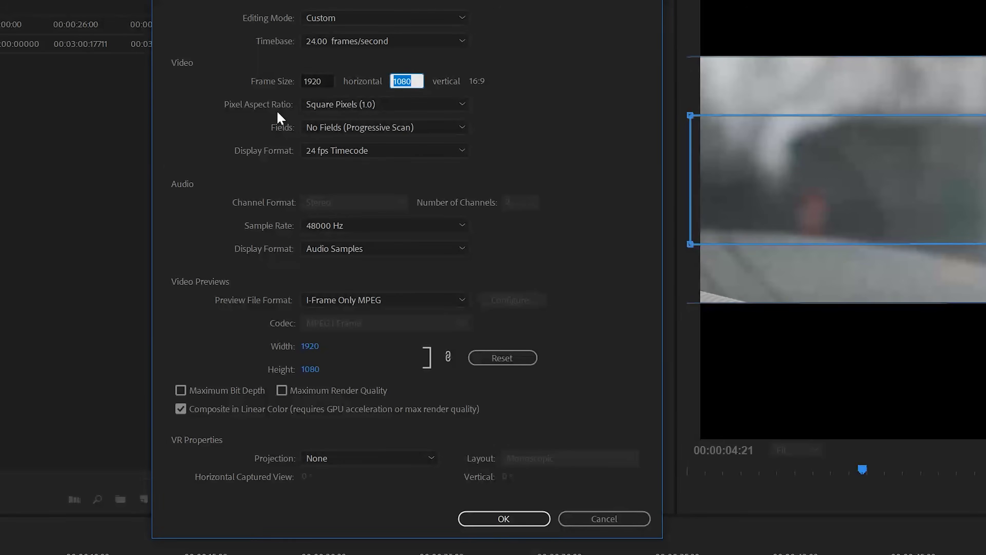
type("800")
left_click(508, 522)
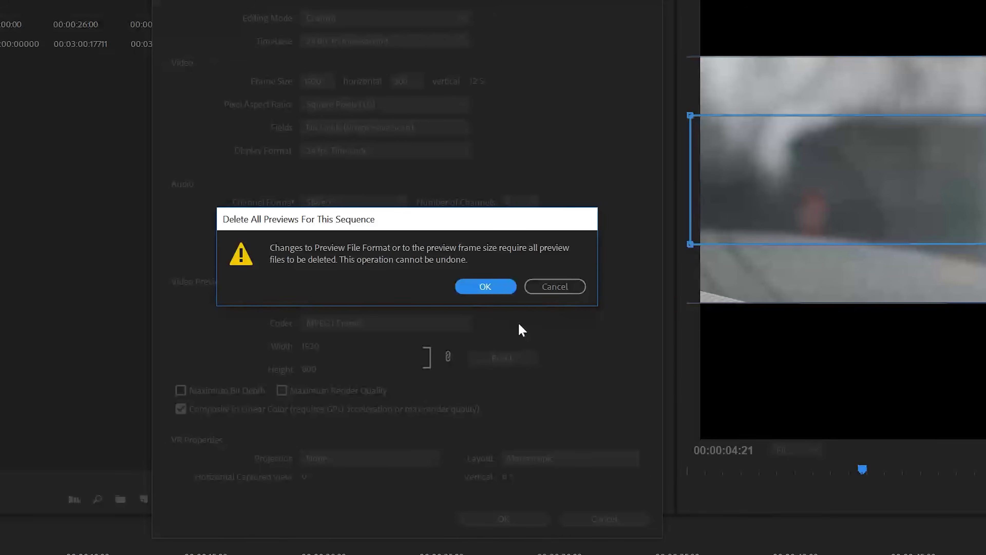
left_click(494, 293)
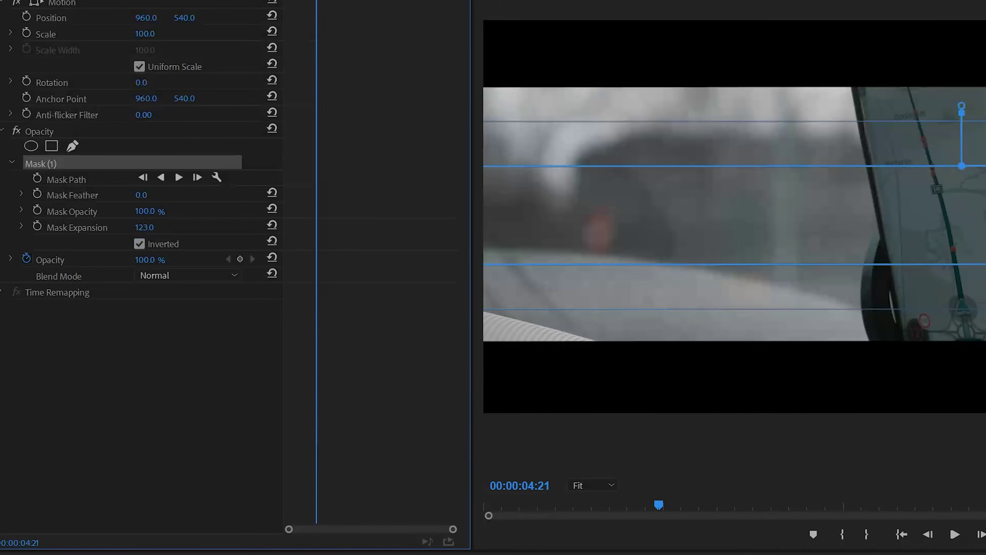
- Raise the Letterbox Mask Expansion step by step and commit it at 260
left_click(144, 227)
key("shift+Up")
key("shift+Up")
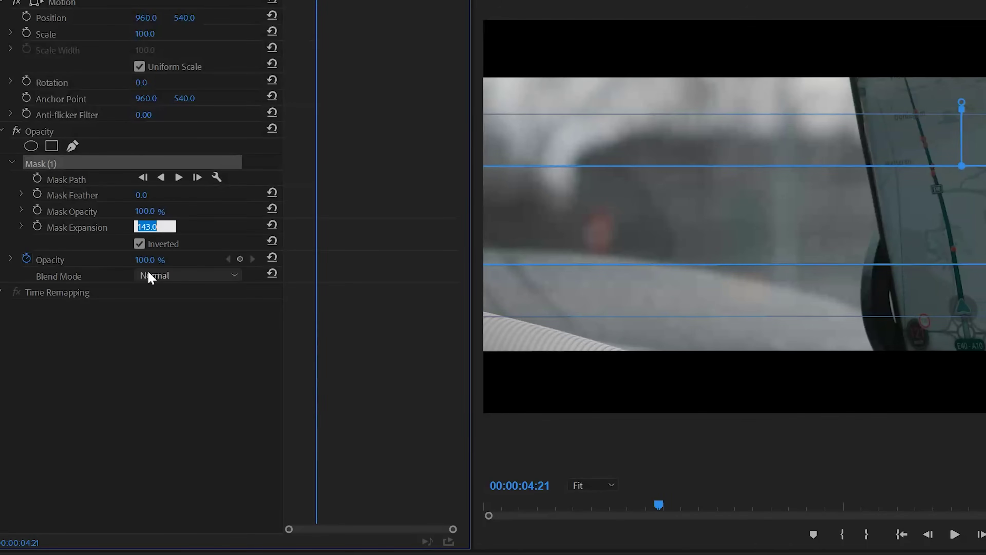
key("shift+Up")
key("shift+Up")
key("shift+Up")
key("shift+Up")
key("shift+Up")
key("shift+Up")
key("shift+Up")
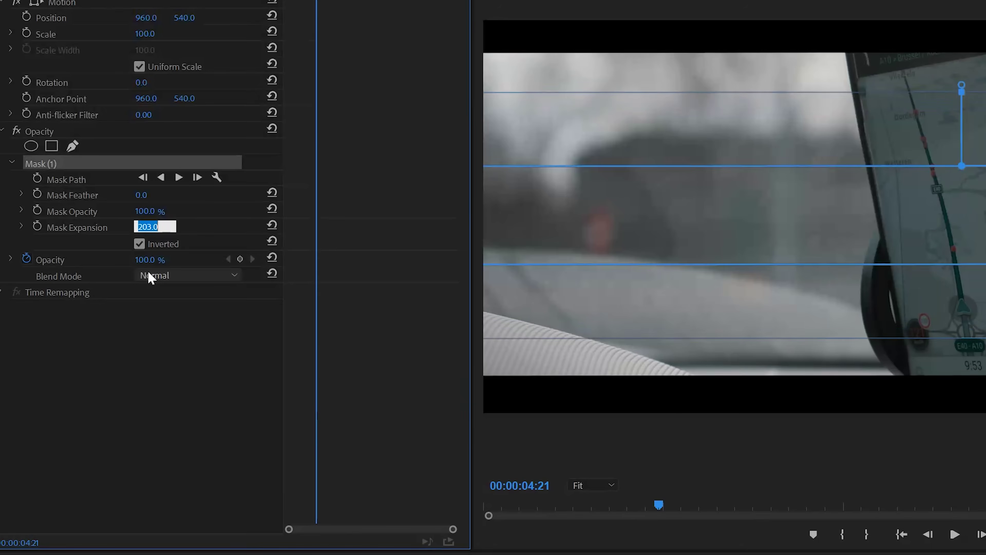
key("shift+Up")
key("shift+Up")
key("shift+Up")
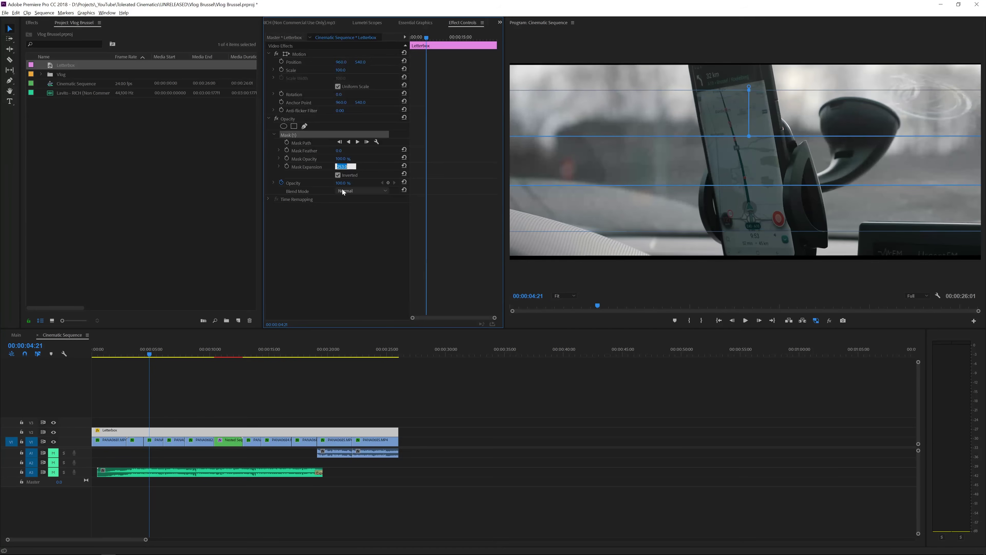
key("Up")
key("Up")
key("Up")
key("Up")
key("Up")
key("Up")
key("Up")
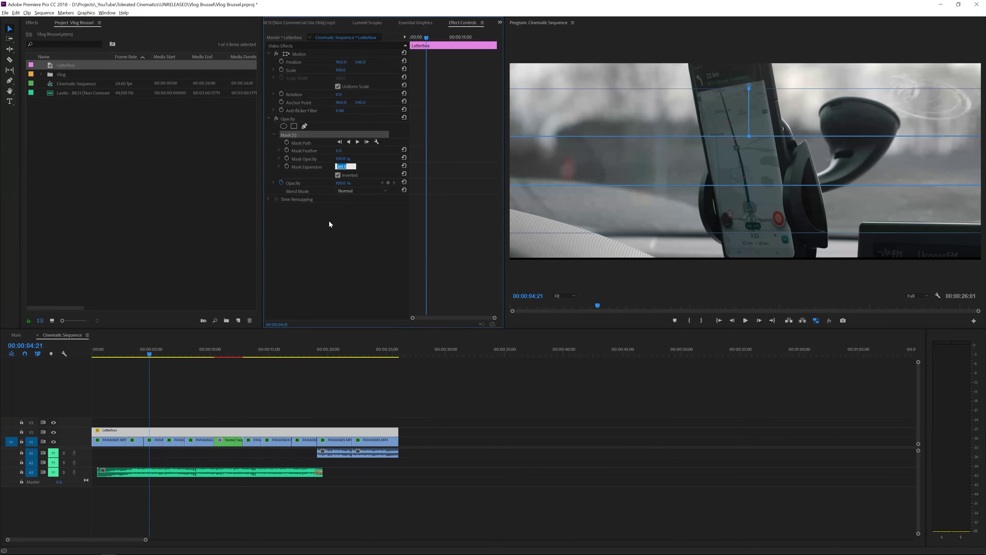
type("260")
key("Return")
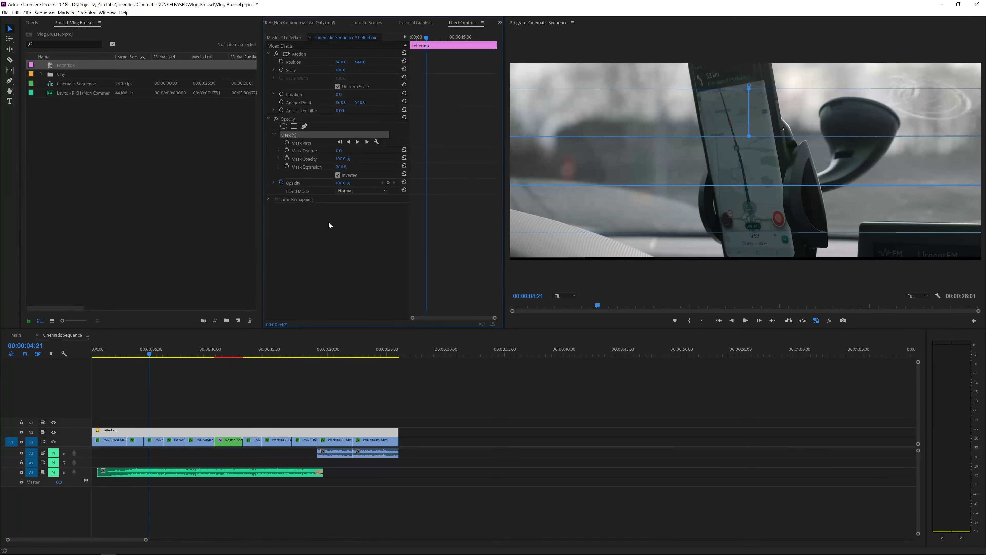
- Settle the Mask Expansion at 265 and deselect the mask outline
left_click(342, 166)
key("Return")
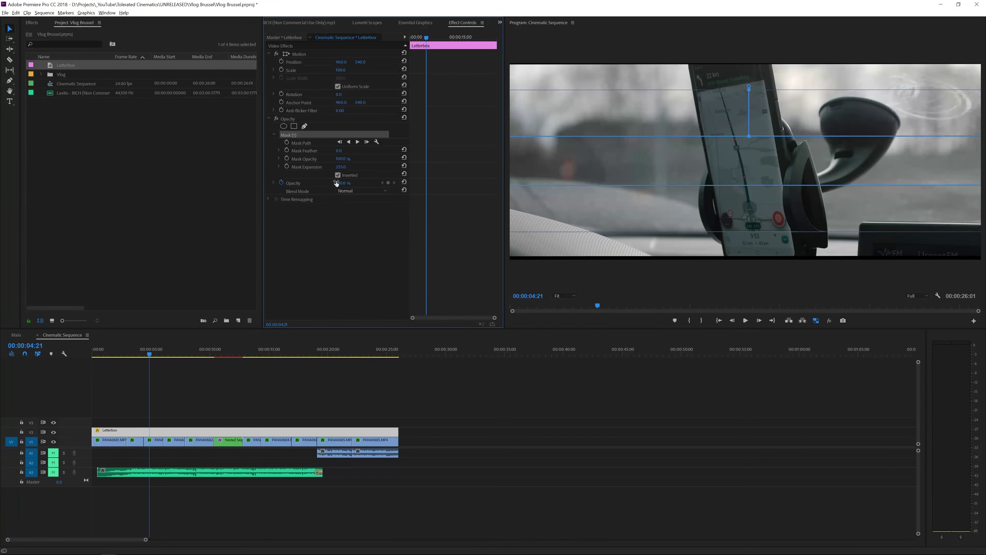
left_click(340, 167)
type("265")
key("Return")
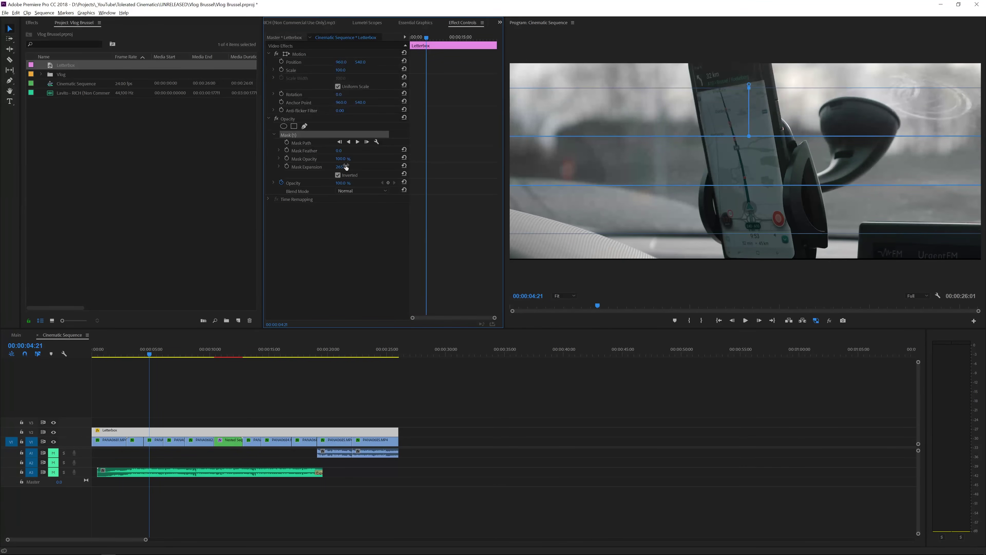
left_click(337, 217)
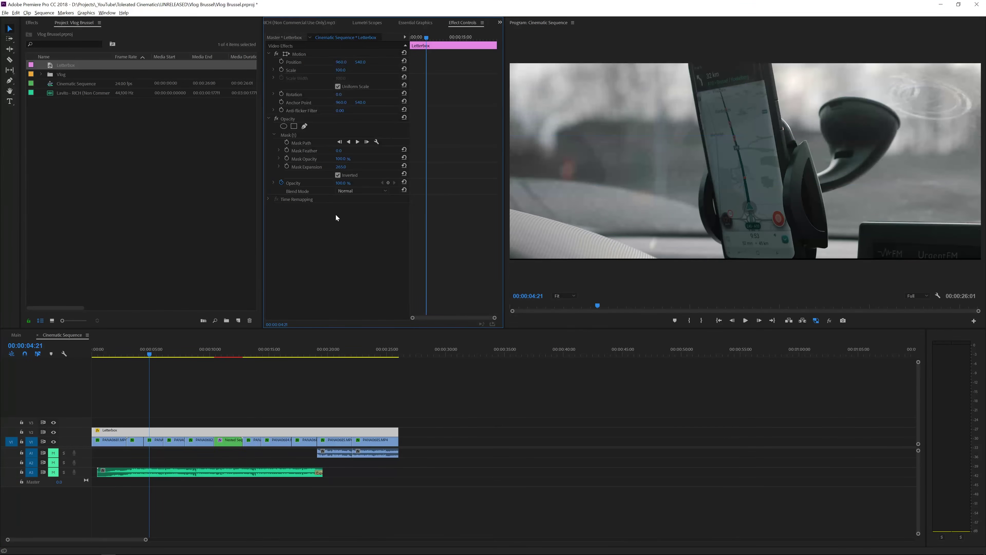
- Set the Cinematic Sequence frame size back to 1920x1080, deleting previews
left_click(46, 13)
left_click(56, 22)
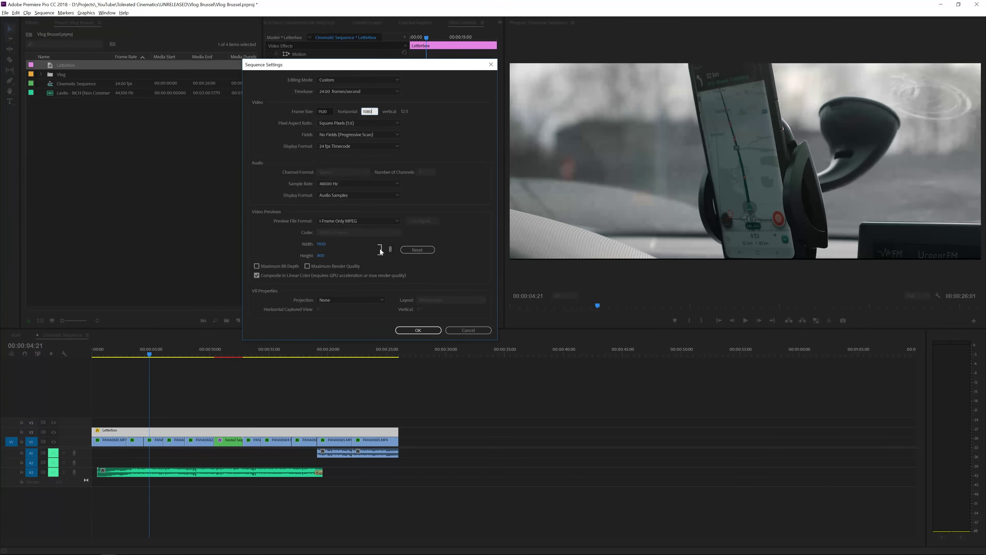
type("1080")
left_click(418, 330)
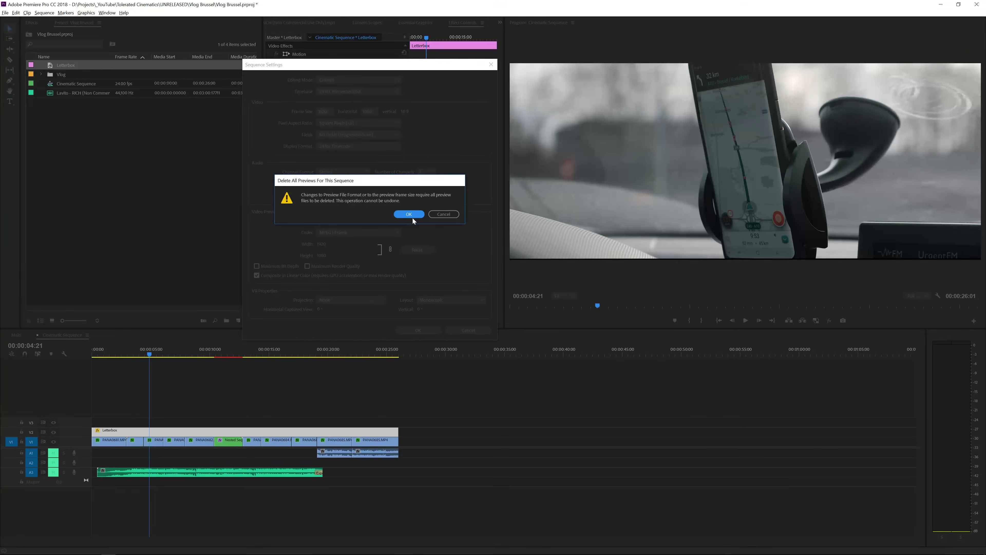
left_click(413, 218)
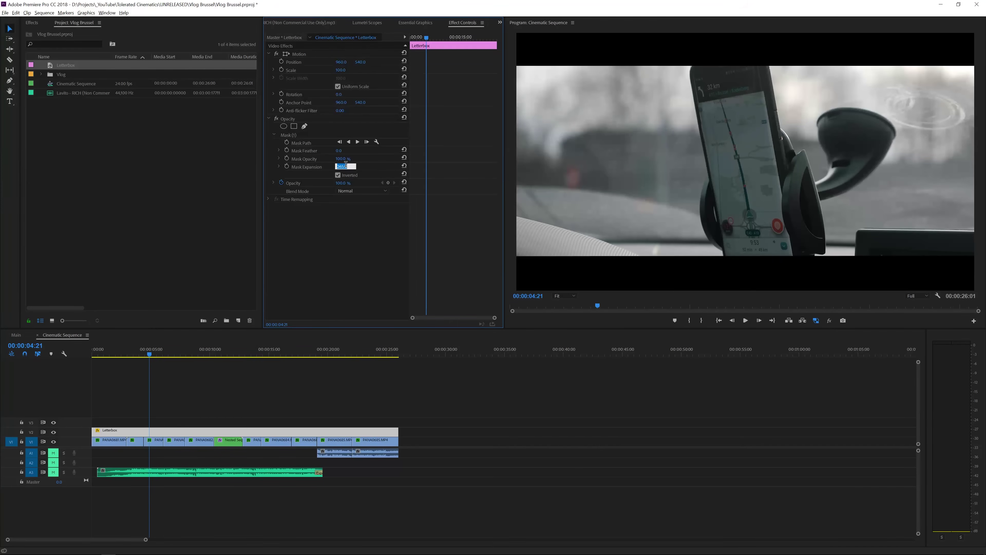
- Retune the Letterbox Mask Expansion through 255 and 185, committing it at 215
type("255")
key("Return")
type("185")
key("Return")
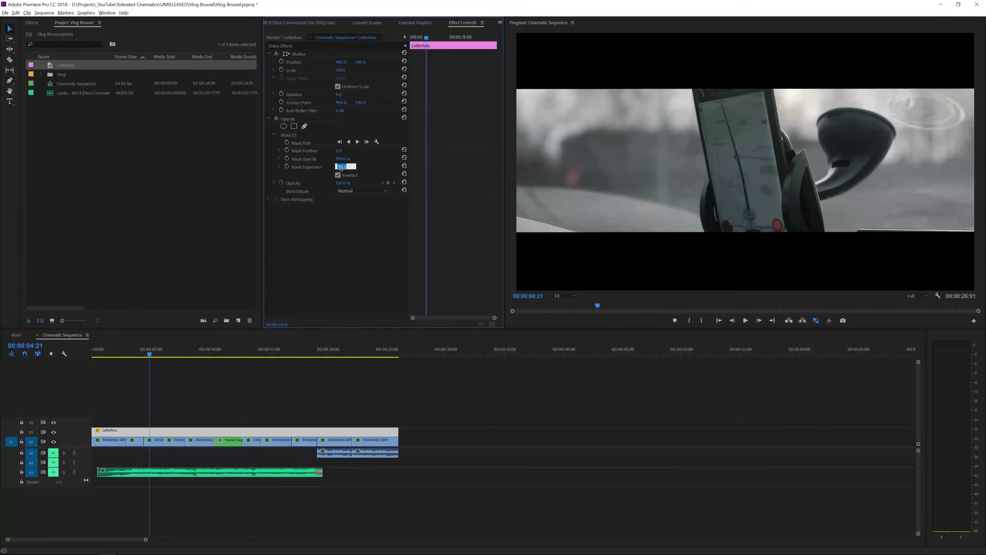
scroll(341, 167, "up", 10)
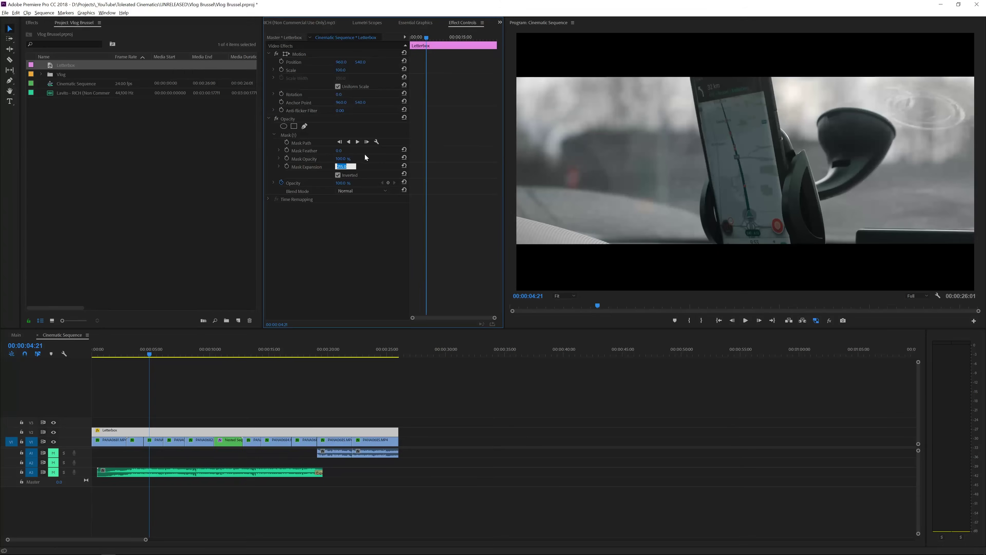
key("Return")
left_click_drag(126, 353, 133, 347)
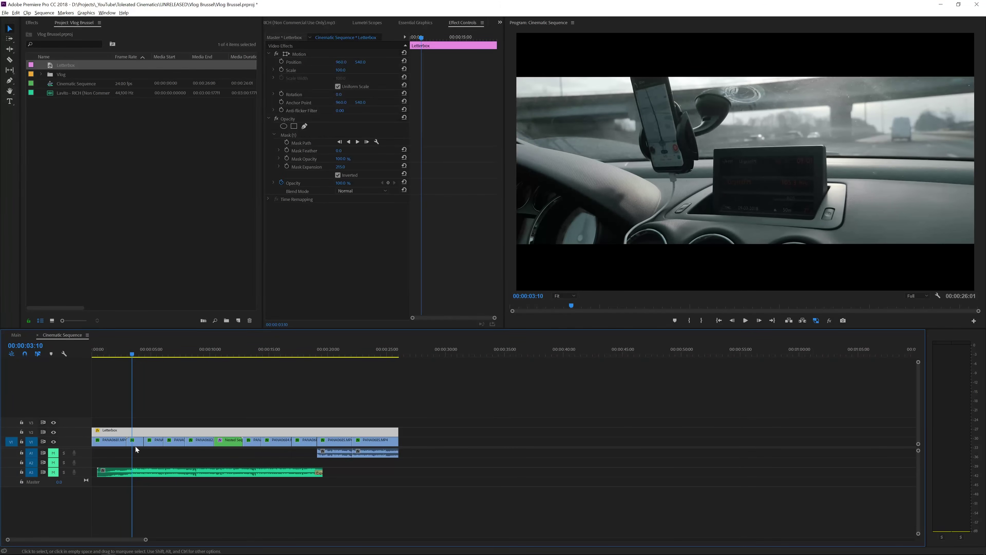
- Enable Mask Expansion keyframing on the Letterbox clip and add an earlier keyframe
left_click_drag(146, 539, 55, 539)
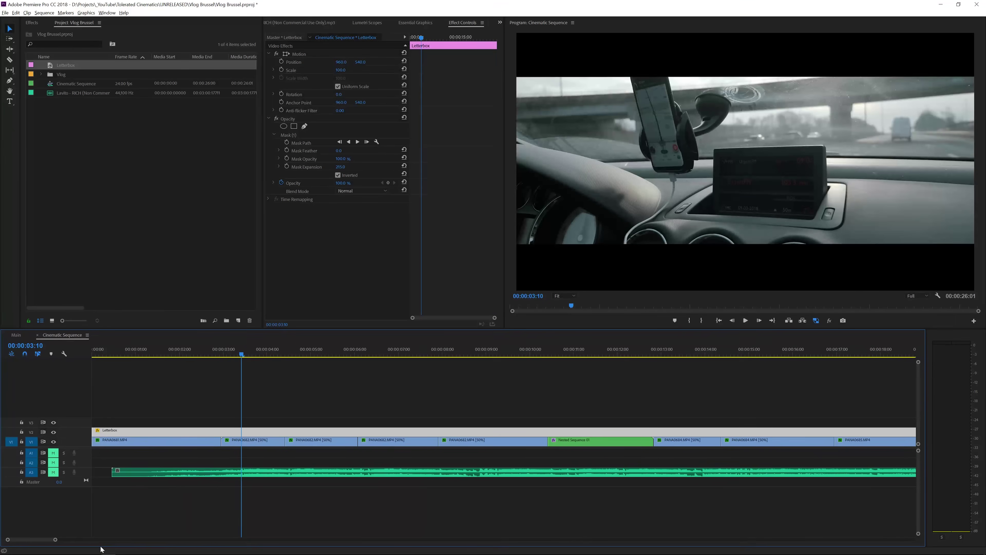
left_click(236, 445)
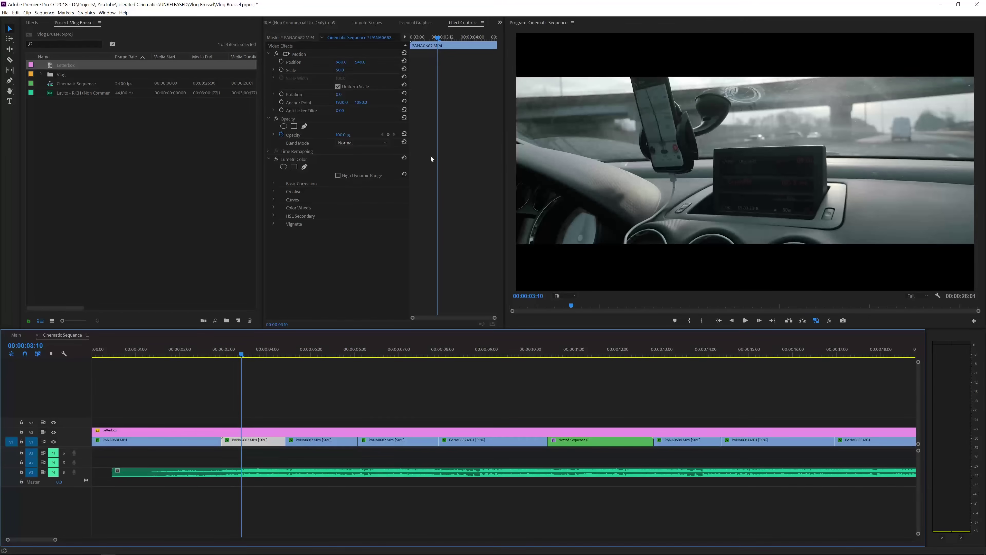
left_click(234, 430)
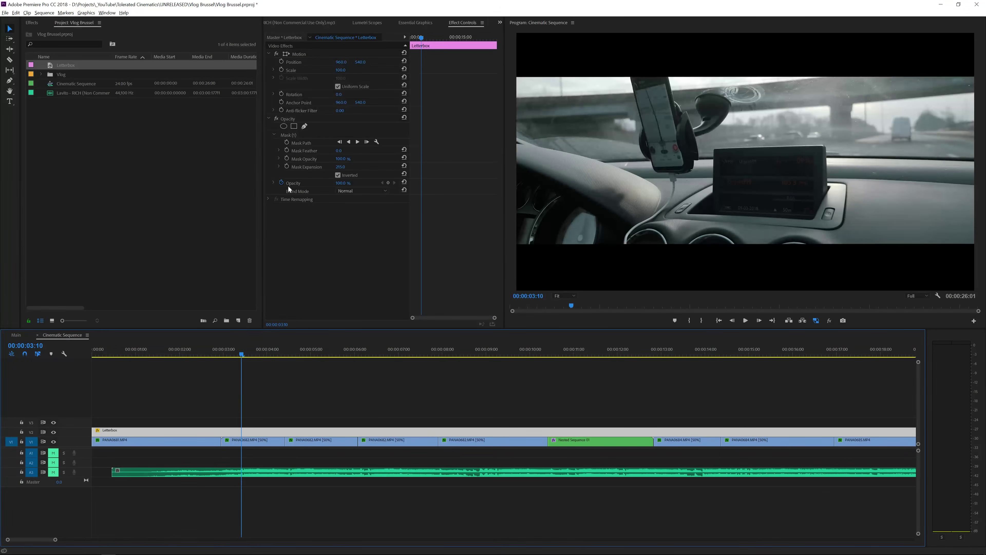
left_click(286, 166)
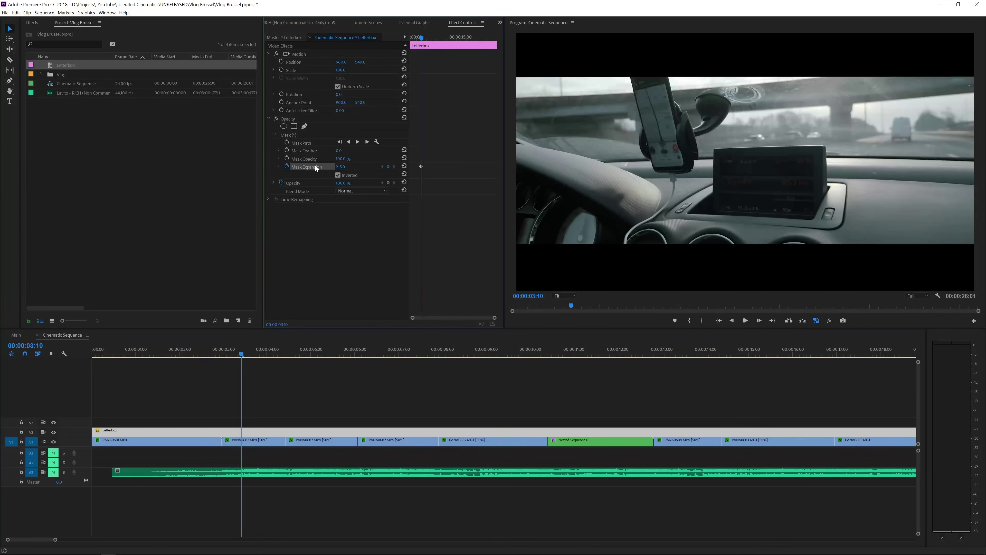
left_click_drag(221, 345, 207, 343)
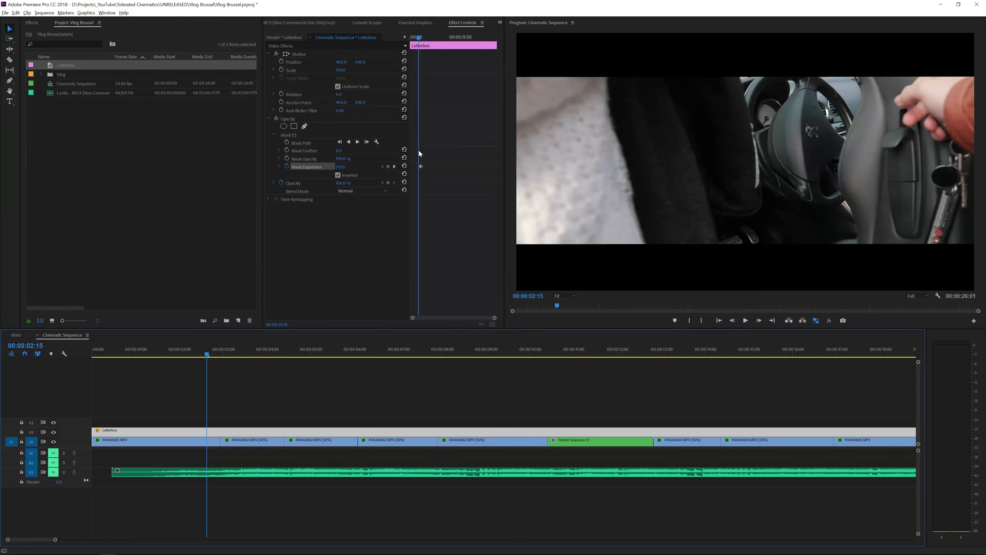
left_click(388, 166)
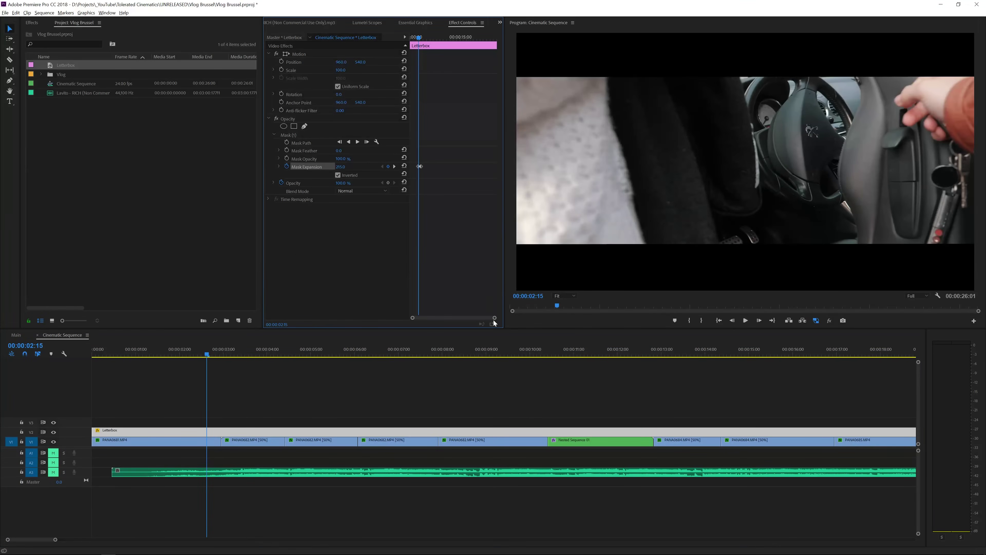
- Raise the Mask Expansion at the early keyframe to 415 so the bars start hidden
left_click_drag(496, 319, 467, 321)
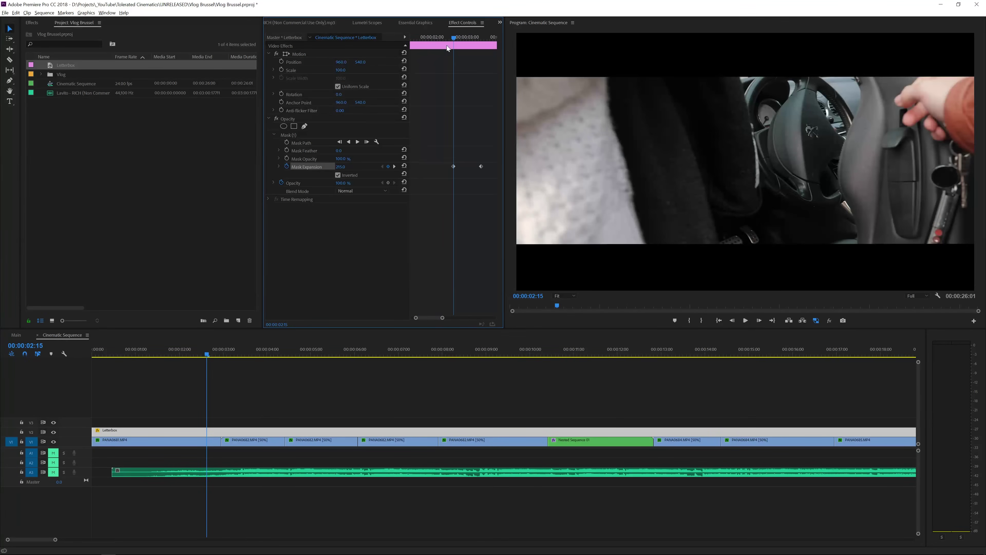
left_click(345, 168)
key("shift+Up")
key("shift+Up")
key("shift+Up")
key("shift+Up")
key("shift+Up")
key("shift+Up")
key("shift+Up")
key("shift+Up")
key("shift+Up")
key("shift+Up")
key("shift+Up")
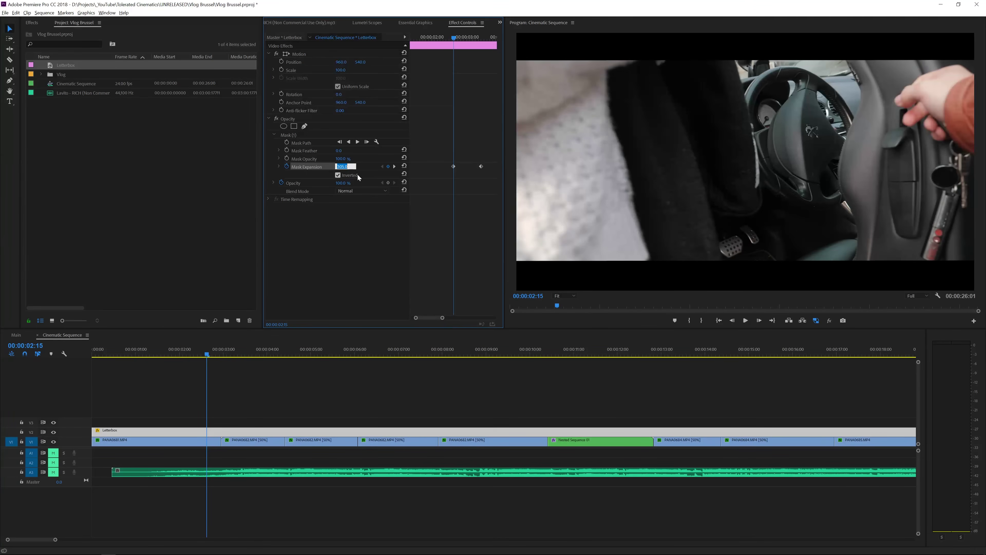
key("shift+Up")
key("shift+Up")
key("shift+Up")
key("shift+Up")
key("shift+Up")
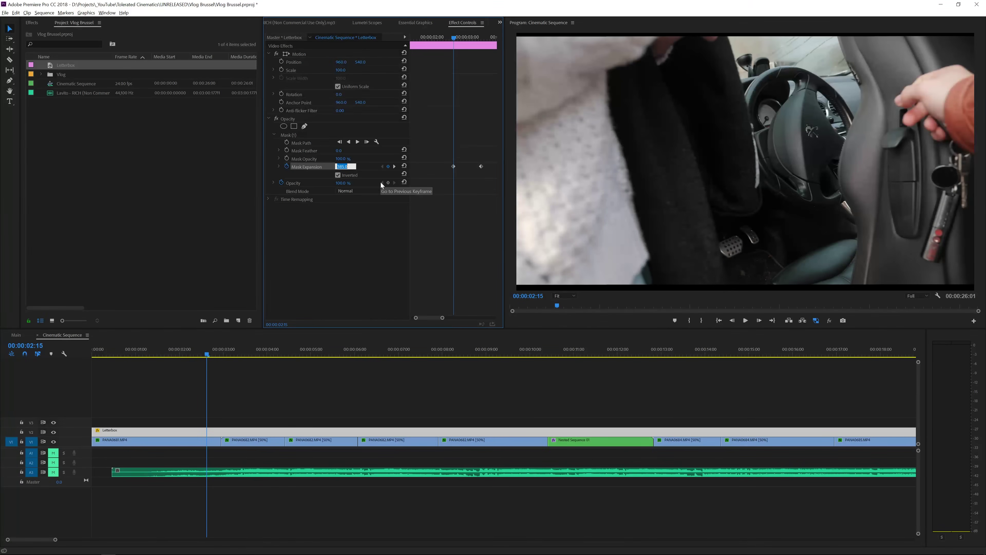
key("shift+Up")
key("shift+Up")
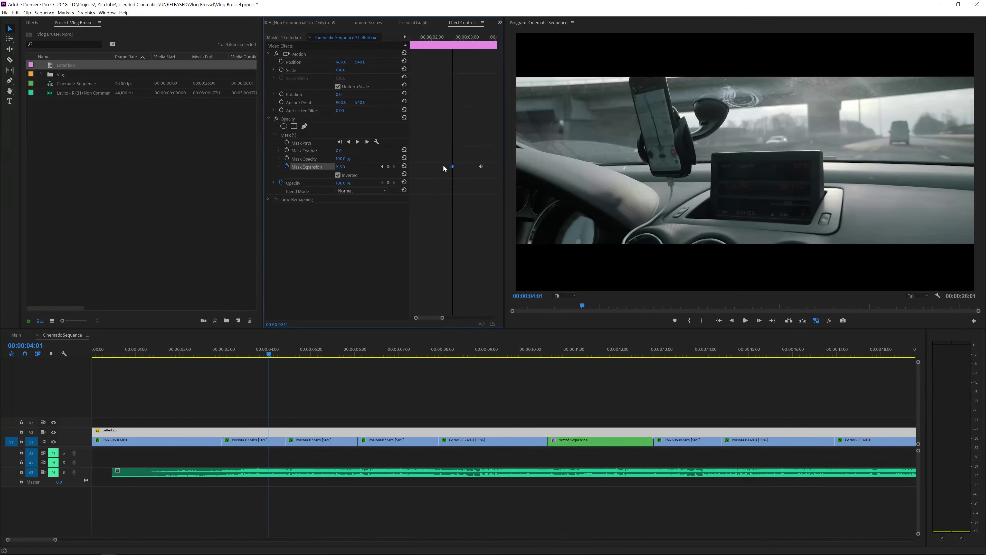
- Move the later keyframe earlier and set both Mask Expansion keyframes to Bezier
left_click(433, 39)
key("space")
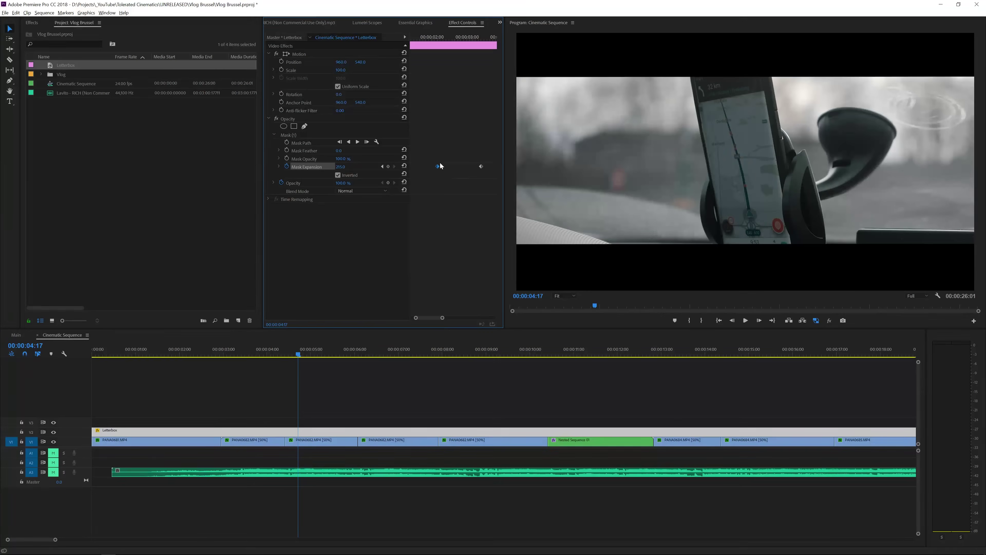
left_click_drag(425, 160, 483, 194)
right_click(481, 167)
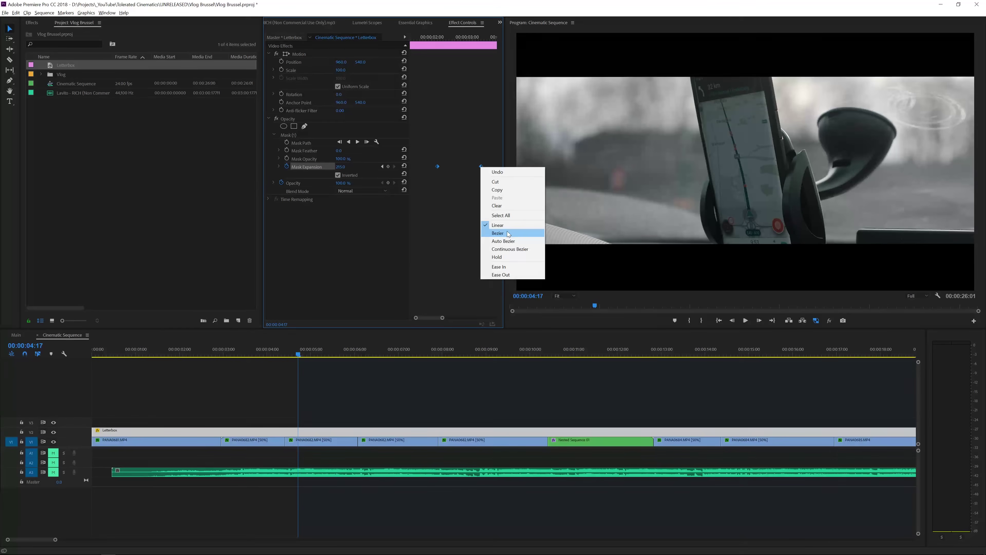
left_click(504, 241)
left_click(432, 37)
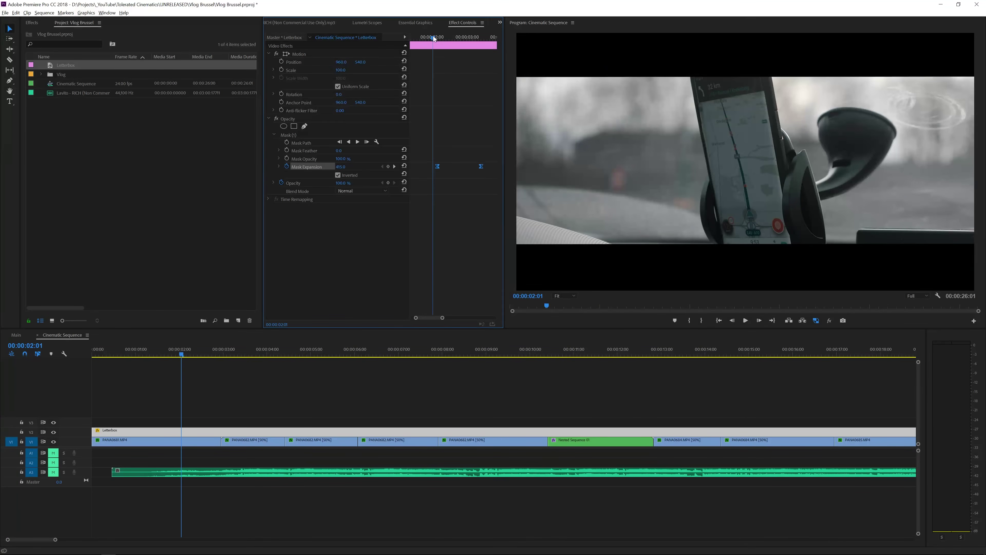
key("space")
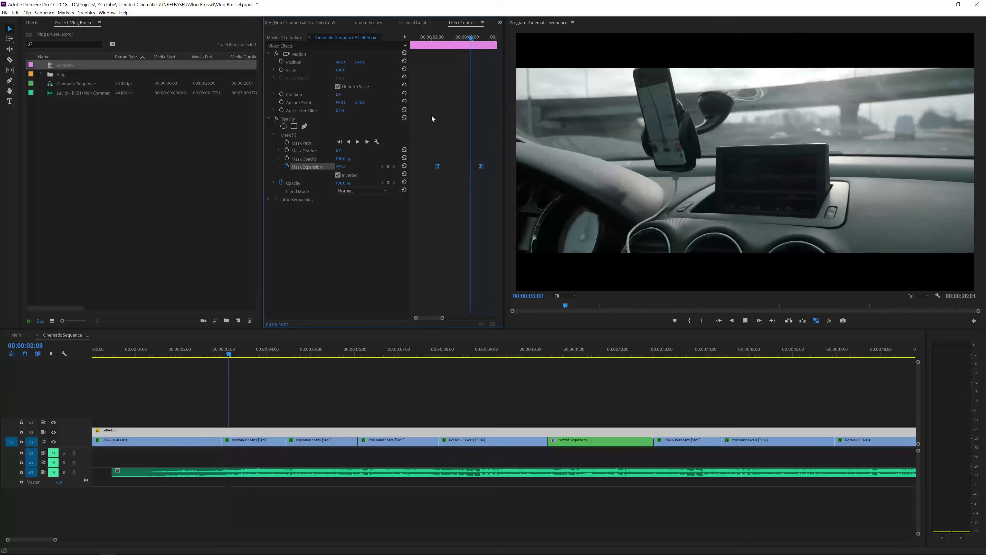
key("space")
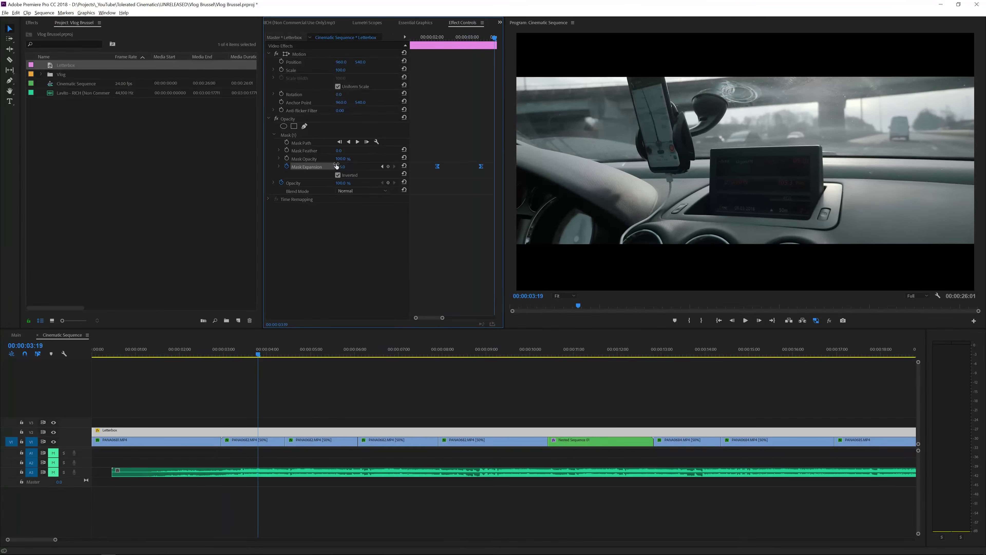
- Reshape both Mask Expansion keyframes' Bezier handles for a gentler start and softer landing
left_click(278, 167)
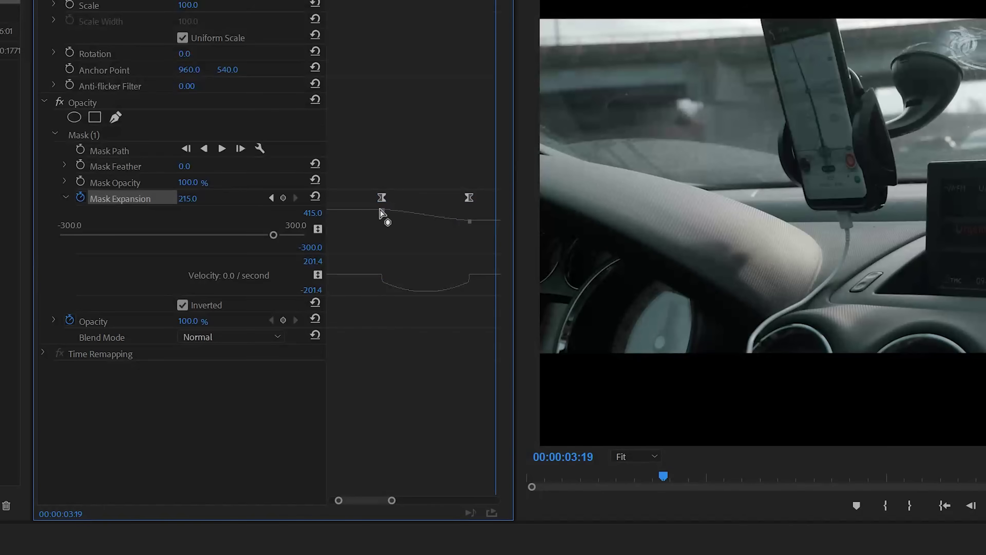
left_click(438, 173)
left_click_drag(399, 212, 444, 221)
left_click(456, 220)
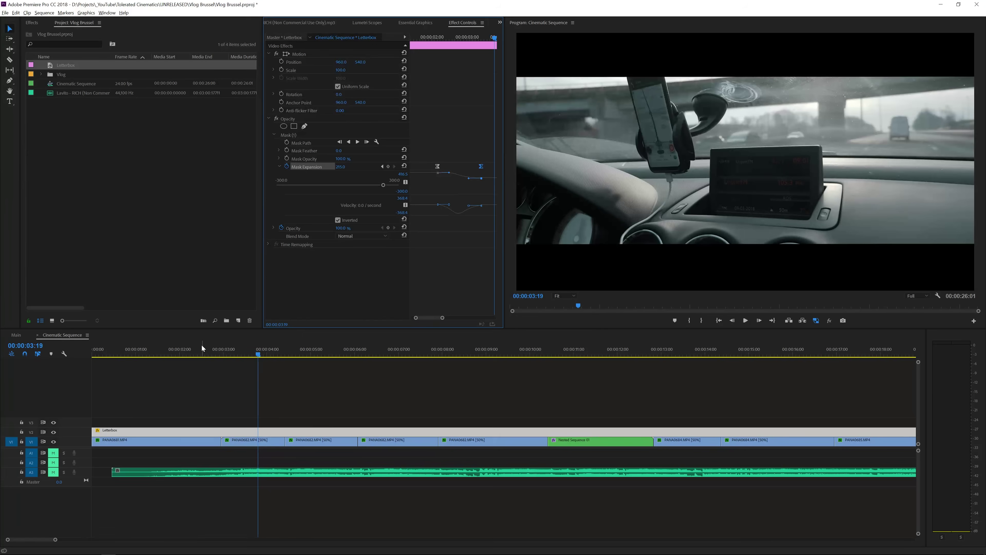
left_click_drag(191, 349, 178, 346)
- Review the bars animation and stretch the second keyframe's Bezier handles for smoother easing
key("space")
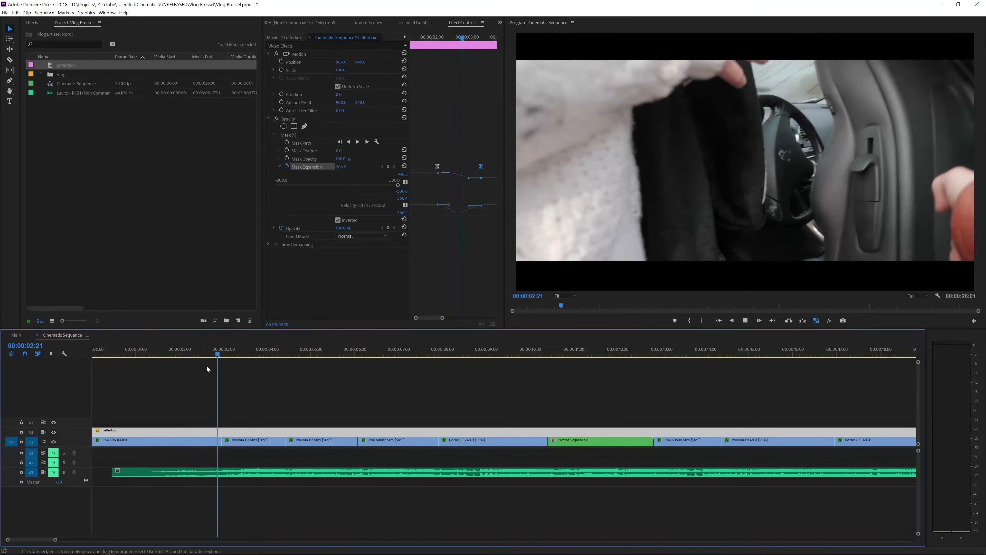
key("space")
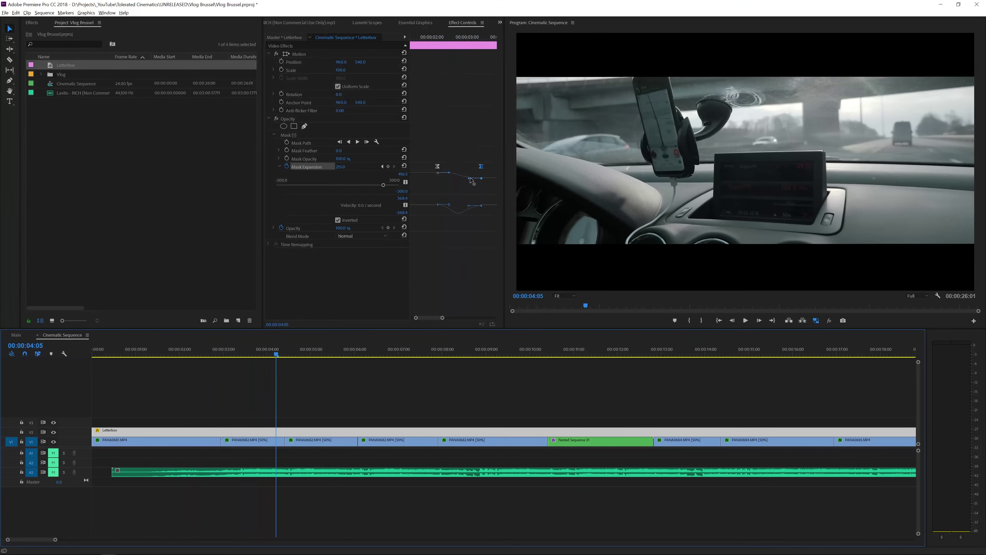
left_click_drag(471, 180, 455, 180)
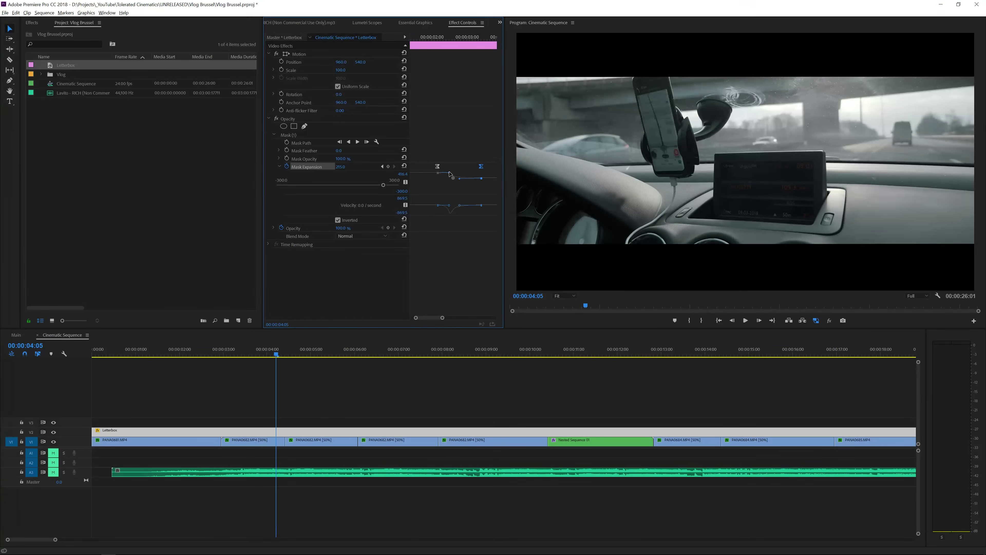
left_click_drag(449, 173, 447, 173)
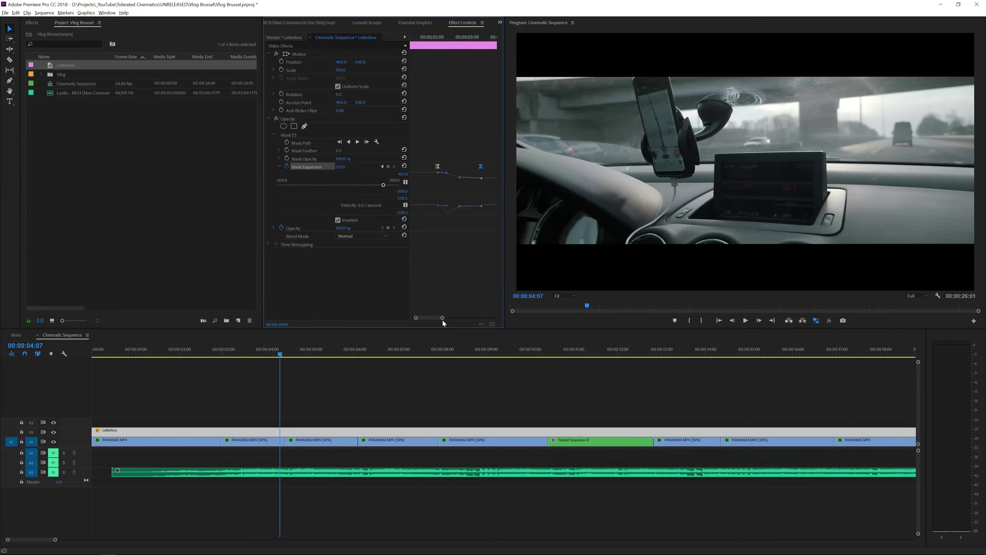
- Add a starting Mask Expansion keyframe to the Letterbox clip at 00:00:18:17
left_click(488, 394)
key("minus")
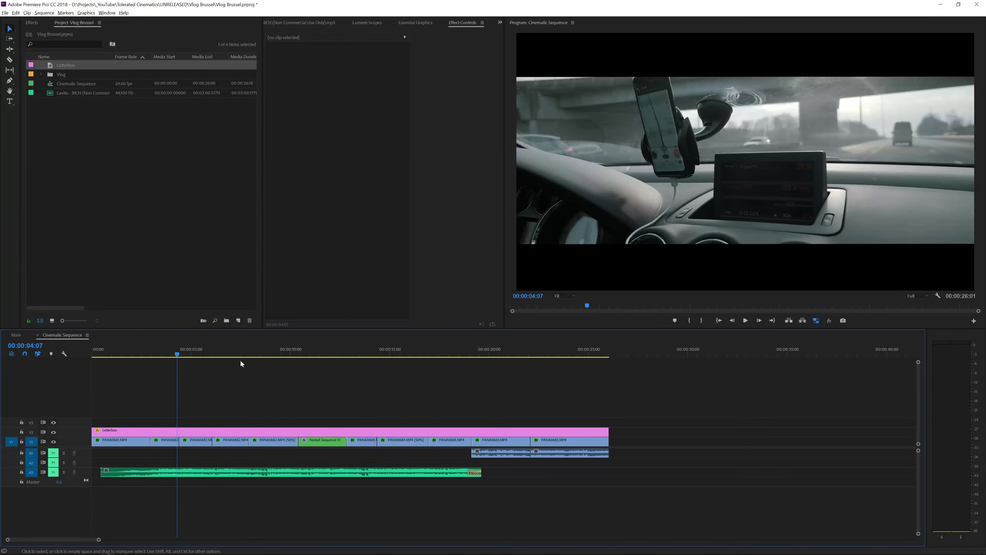
left_click_drag(185, 352, 467, 398)
left_click(480, 430)
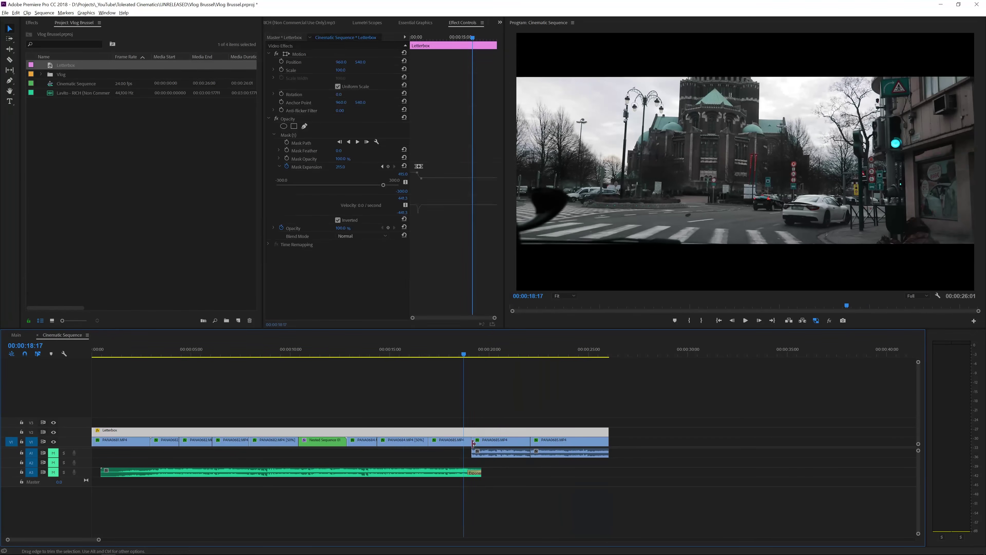
left_click(388, 166)
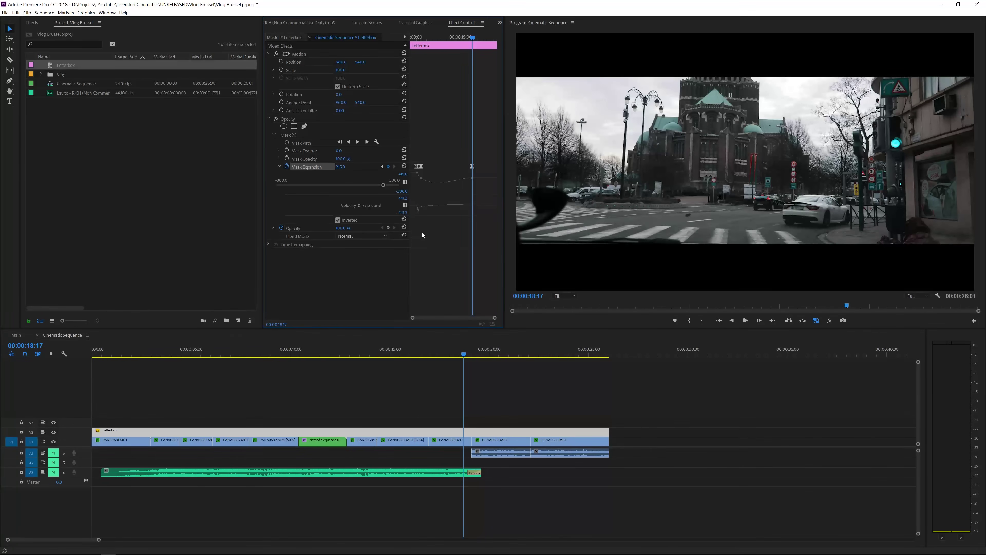
- At 00:00:20:07, raise the Letterbox Mask Expansion to about 395 so the bars disappear
left_click(478, 38)
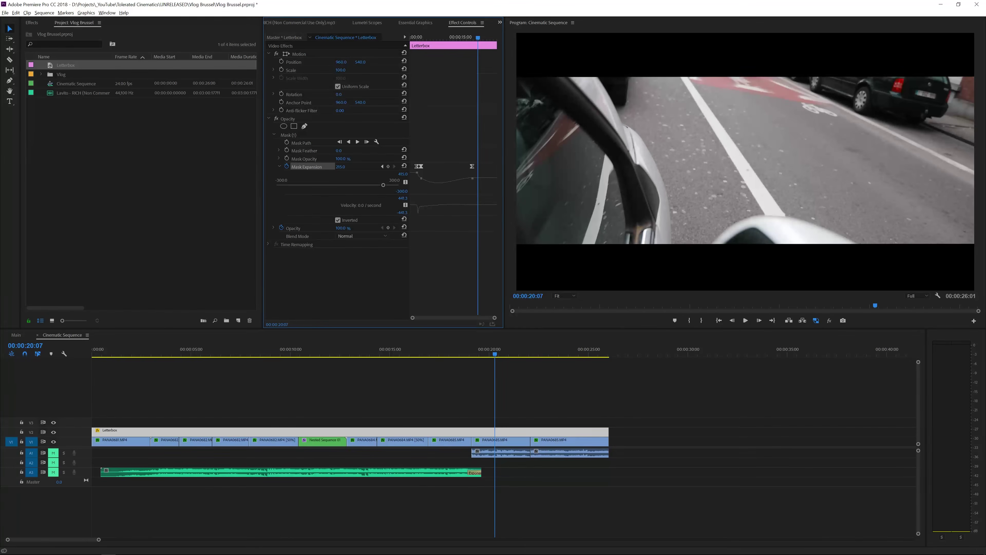
key("shift+Up")
key("shift+Up")
key("shift+Up")
key("shift+Up")
key("shift+Up")
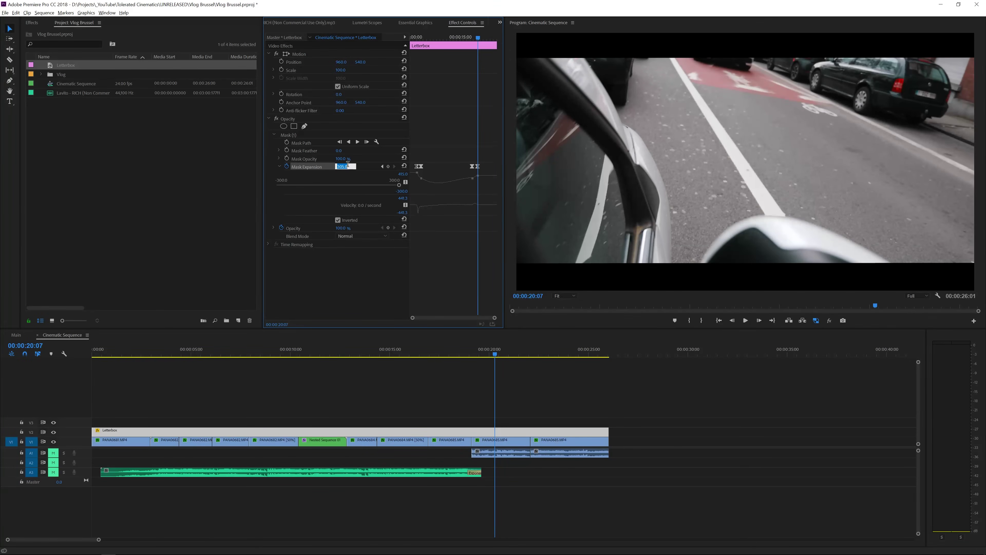
key("shift+Up")
key("shift+Up")
key("shift+Up")
key("shift+Up")
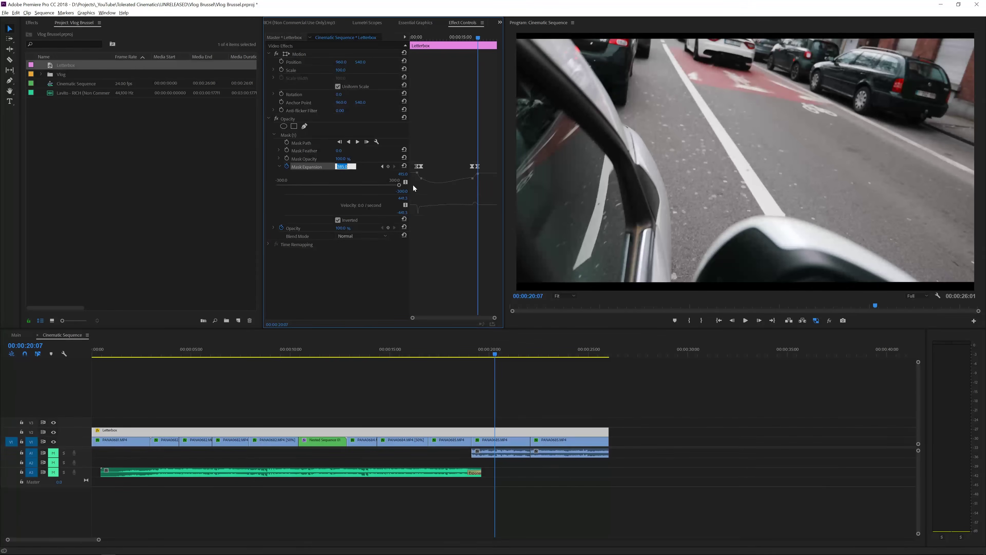
key("shift+Up")
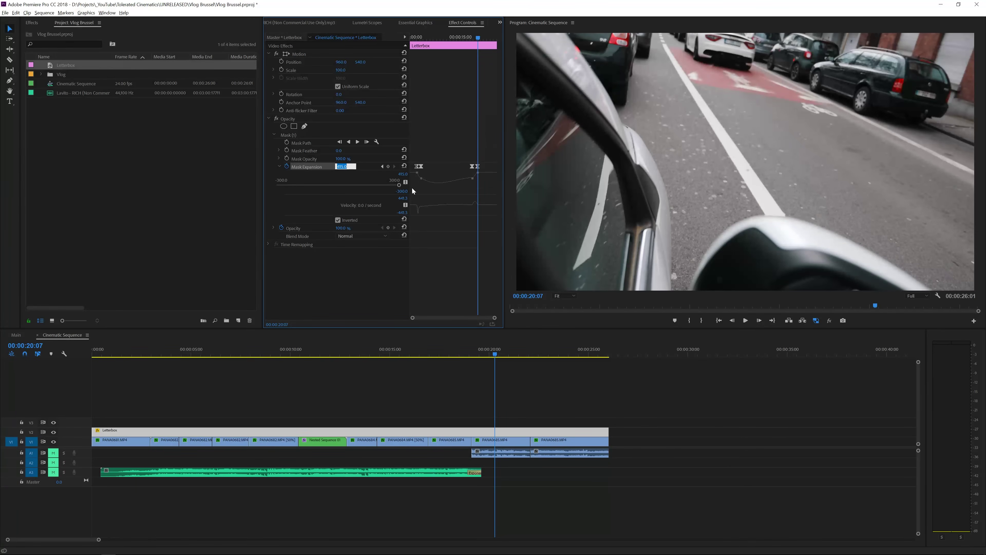
left_click(510, 394)
left_click(486, 356)
left_click(480, 354)
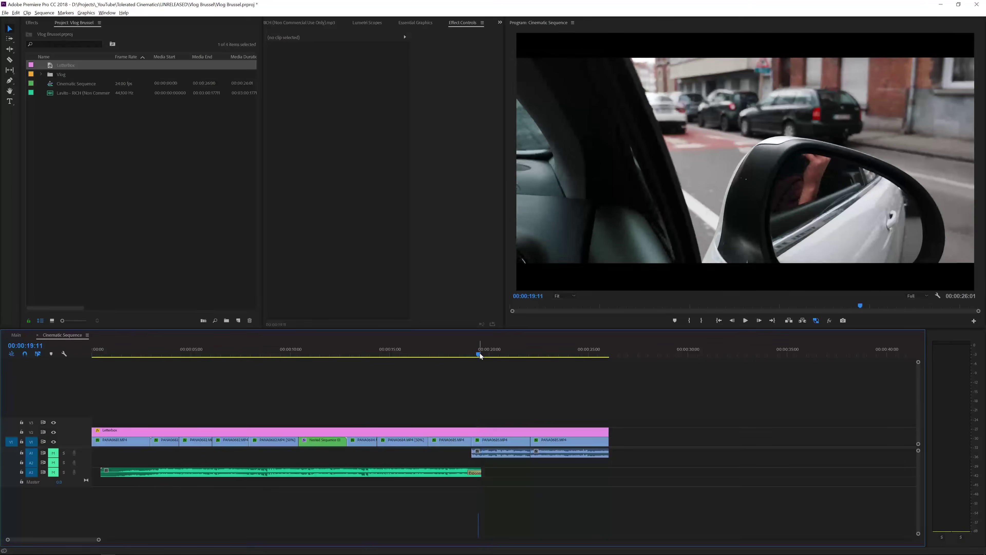
key("space")
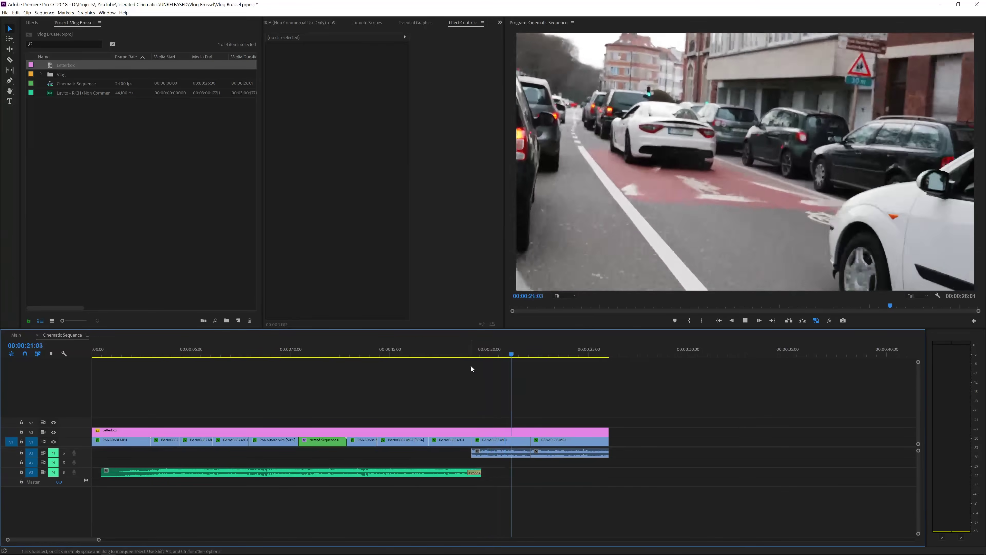